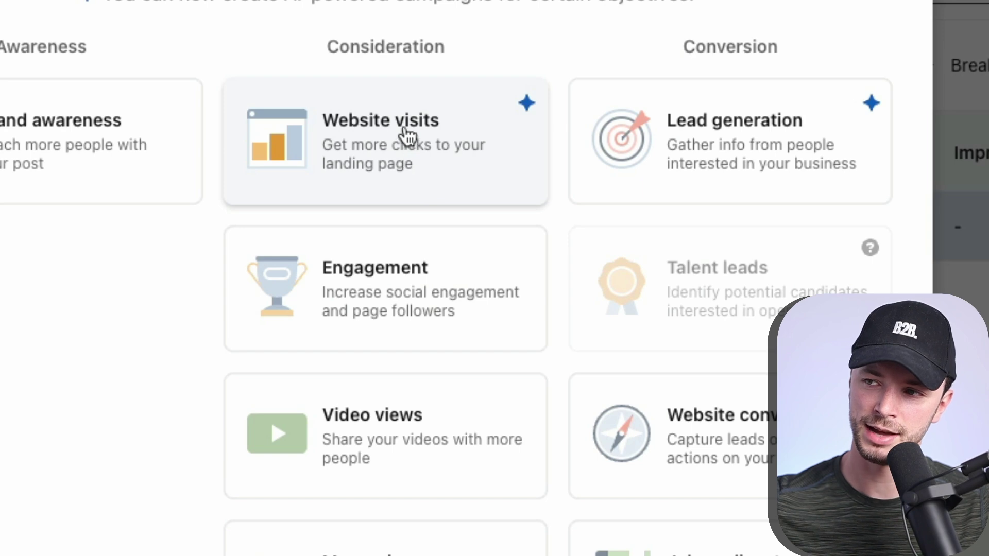
Step: Start a campaign with the Website visits objective and choose the Accelerate build option
{"action": "left_click", "coordinate": [387, 124]}
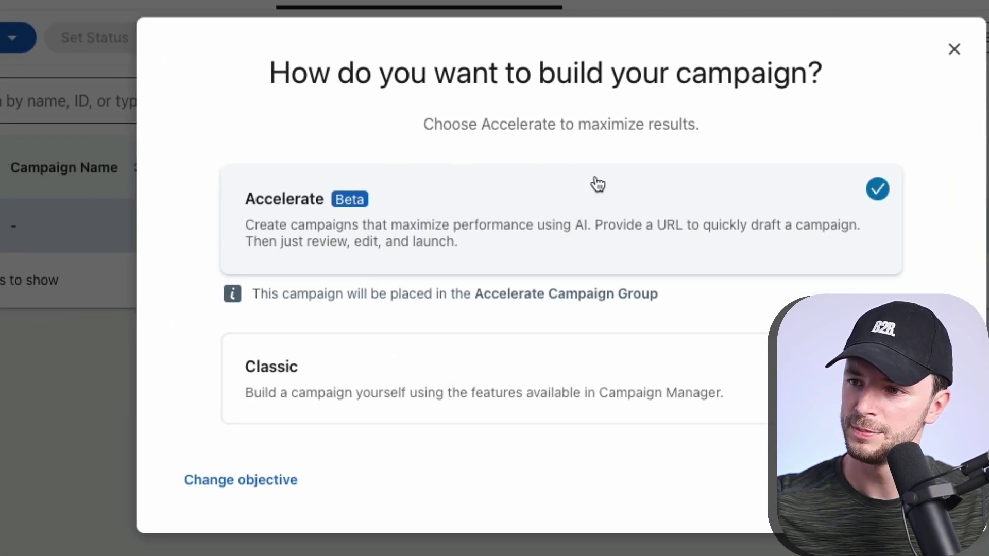
{"action": "left_click", "coordinate": [426, 378]}
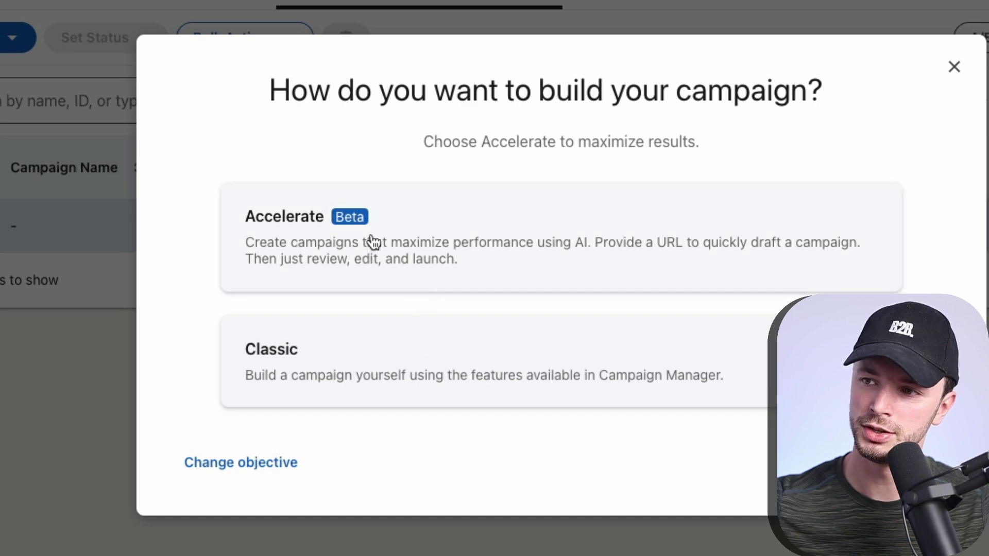
{"action": "left_click", "coordinate": [415, 245]}
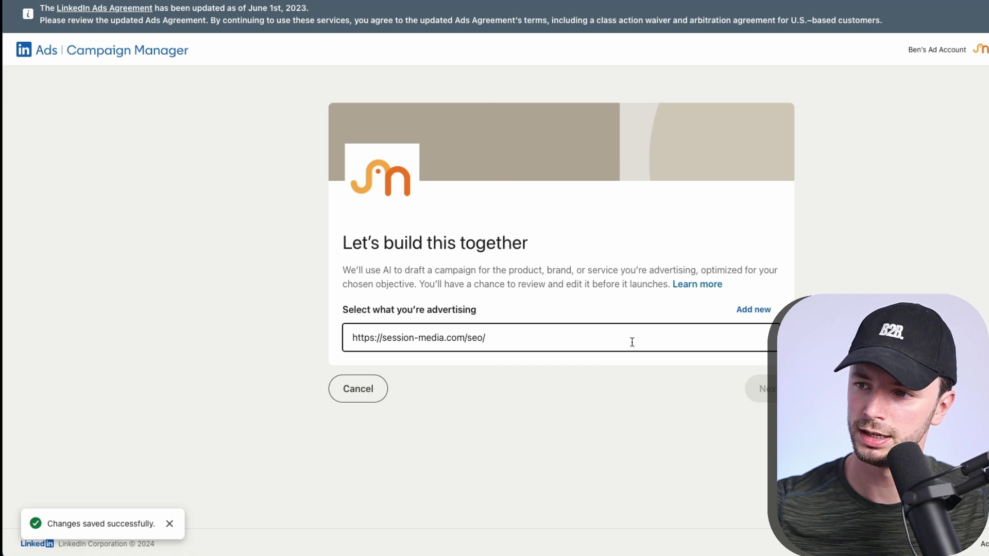
{"action": "left_click", "coordinate": [528, 338]}
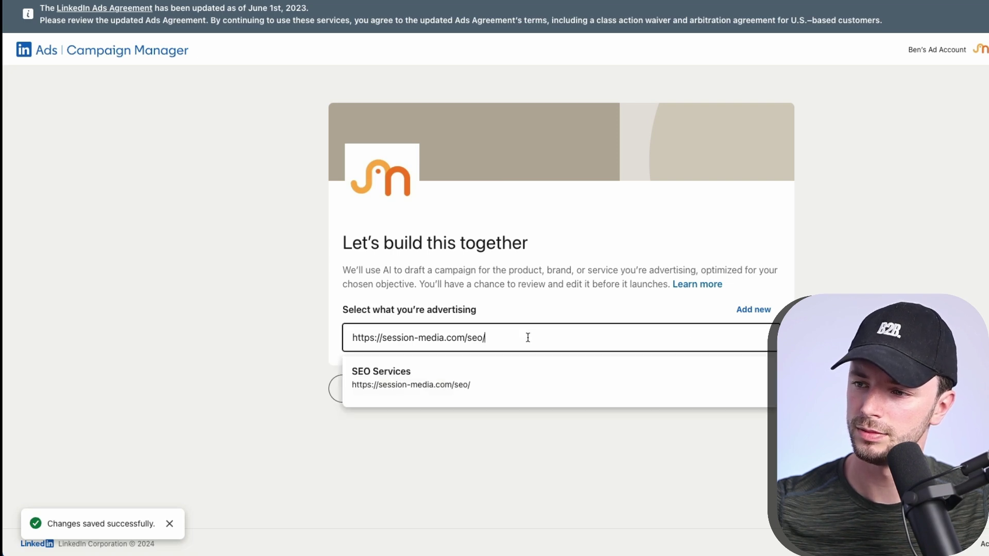
{"action": "left_click", "coordinate": [415, 387]}
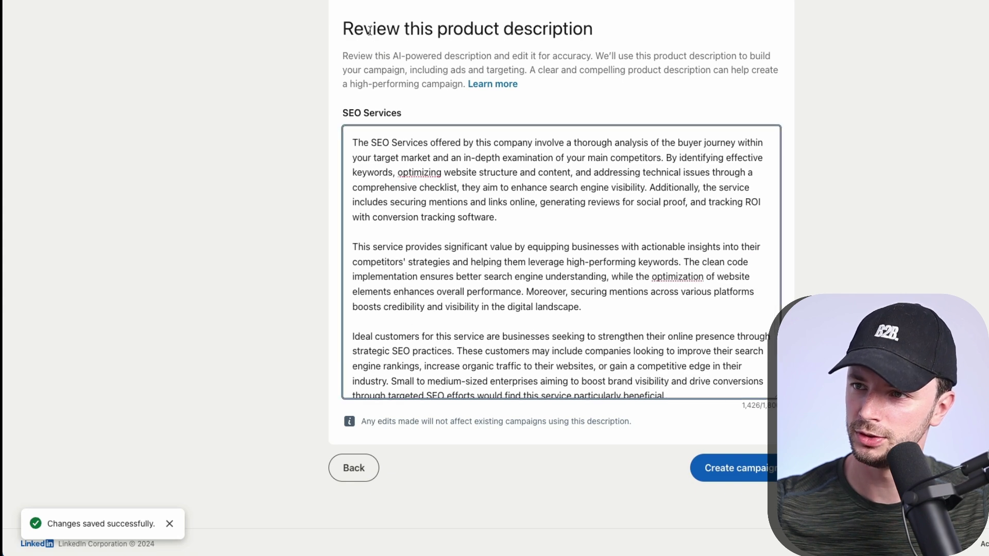
Step: Review the AI-written SEO Services product description and create the campaign from it
{"action": "left_click_drag", "start_coordinate": [341, 28], "coordinate": [603, 40]}
{"action": "left_click", "coordinate": [606, 39]}
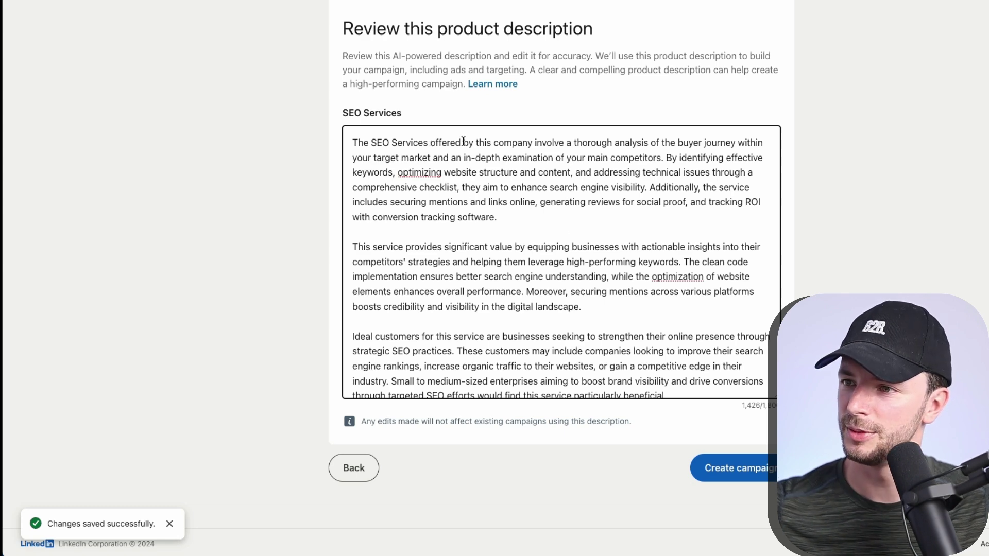
{"action": "scroll", "coordinate": [463, 154], "scroll_direction": "down", "scroll_amount": 1}
{"action": "scroll", "coordinate": [618, 335], "scroll_direction": "up", "scroll_amount": 1}
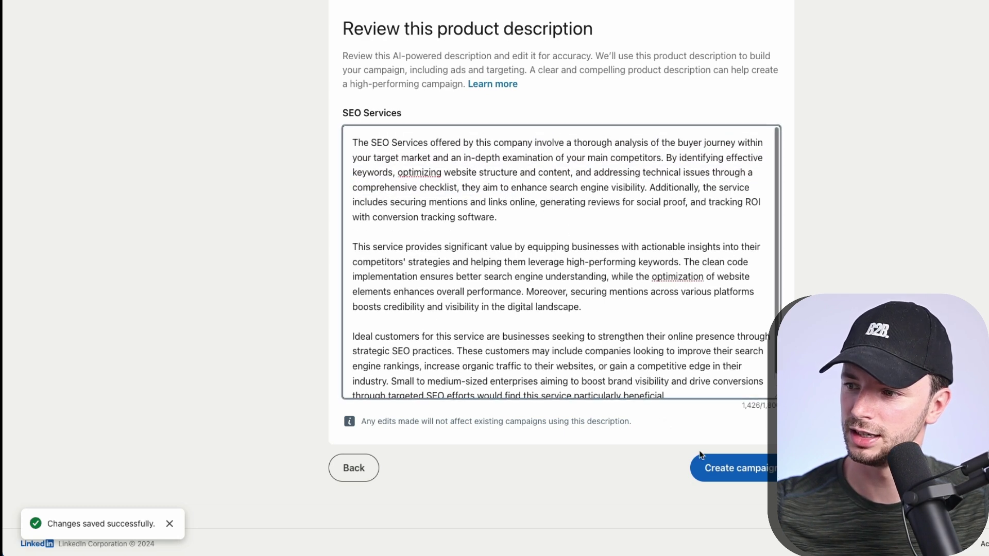
{"action": "scroll", "coordinate": [461, 325], "scroll_direction": "down", "scroll_amount": 1}
{"action": "left_click_drag", "start_coordinate": [452, 322], "coordinate": [670, 351]}
{"action": "left_click", "coordinate": [617, 367]}
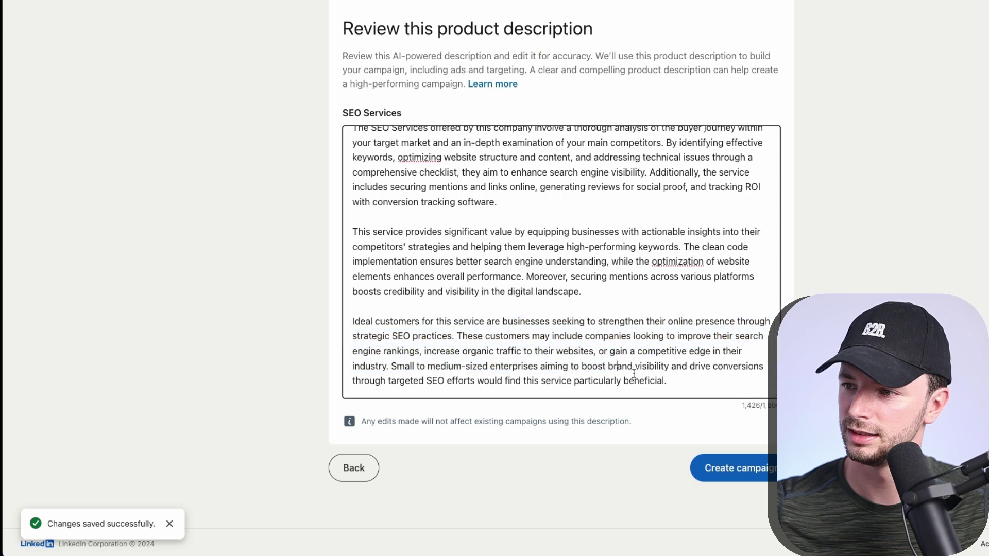
{"action": "left_click", "coordinate": [717, 466]}
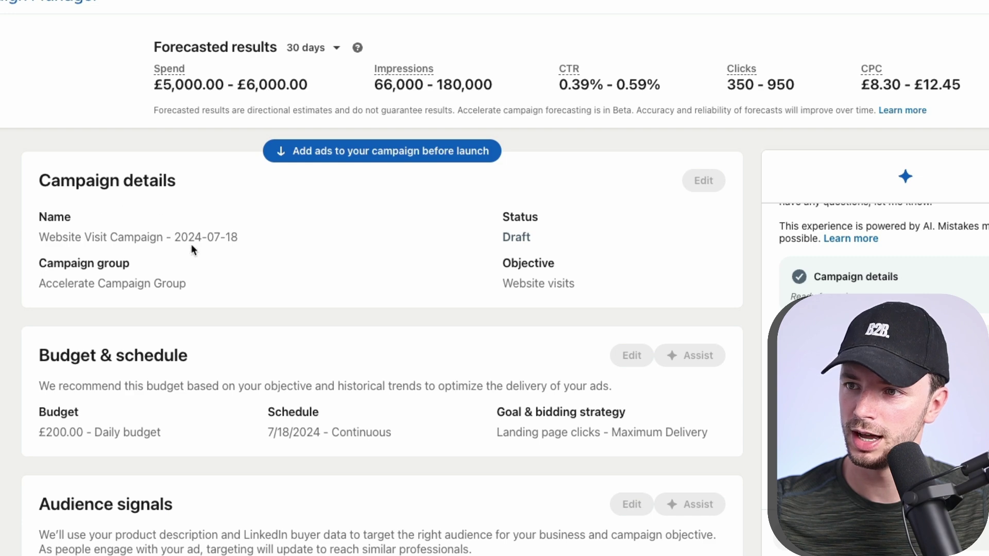
Step: Examine the drafted campaign details: name, campaign group, status and objective
{"action": "left_click_drag", "start_coordinate": [34, 181], "coordinate": [244, 192]}
{"action": "left_click", "coordinate": [244, 192]}
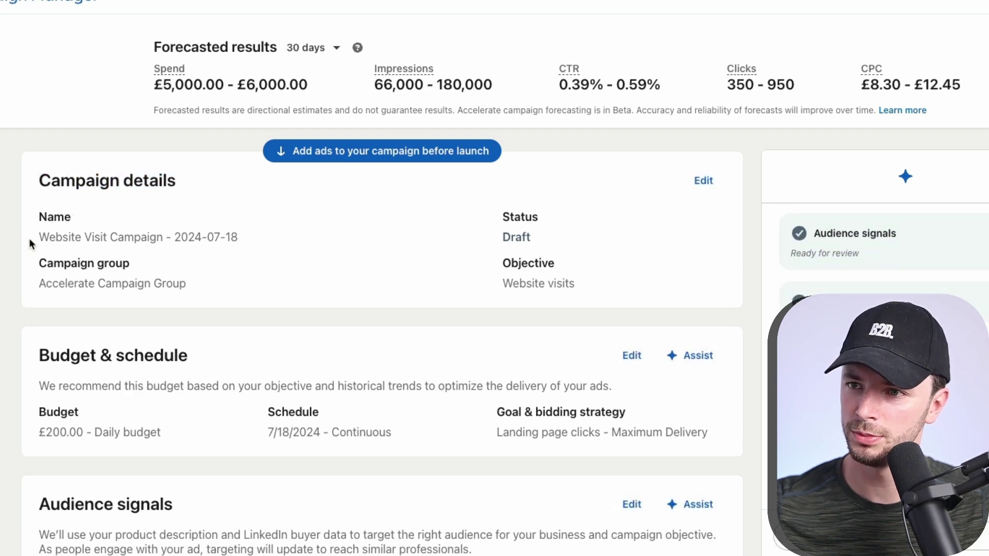
{"action": "left_click_drag", "start_coordinate": [29, 243], "coordinate": [56, 234]}
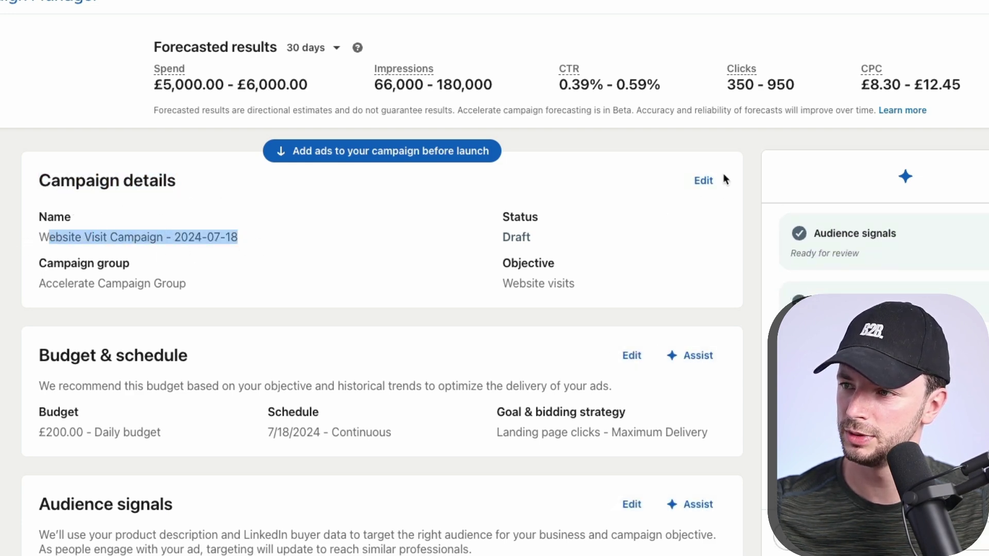
{"action": "left_click", "coordinate": [233, 294]}
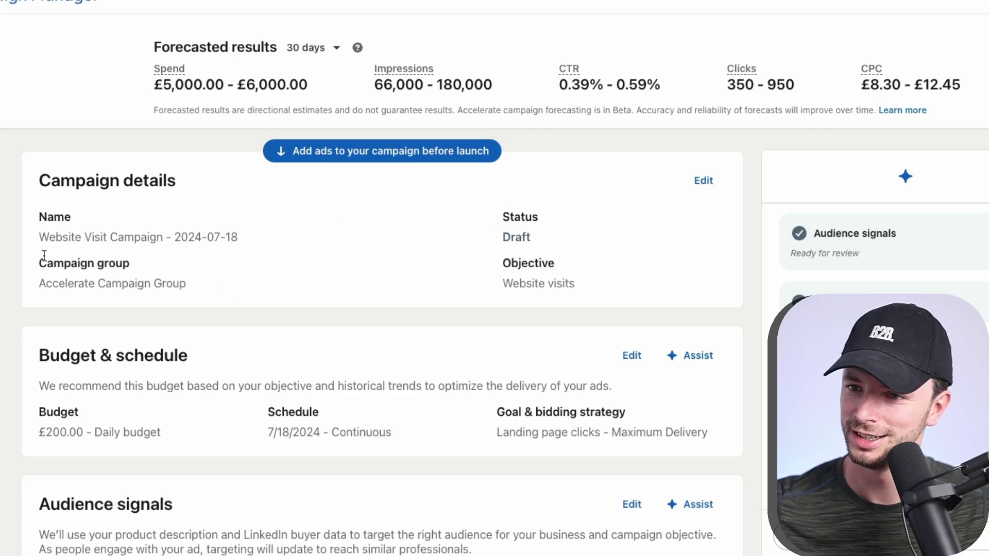
{"action": "left_click_drag", "start_coordinate": [41, 258], "coordinate": [186, 284]}
{"action": "left_click", "coordinate": [191, 285]}
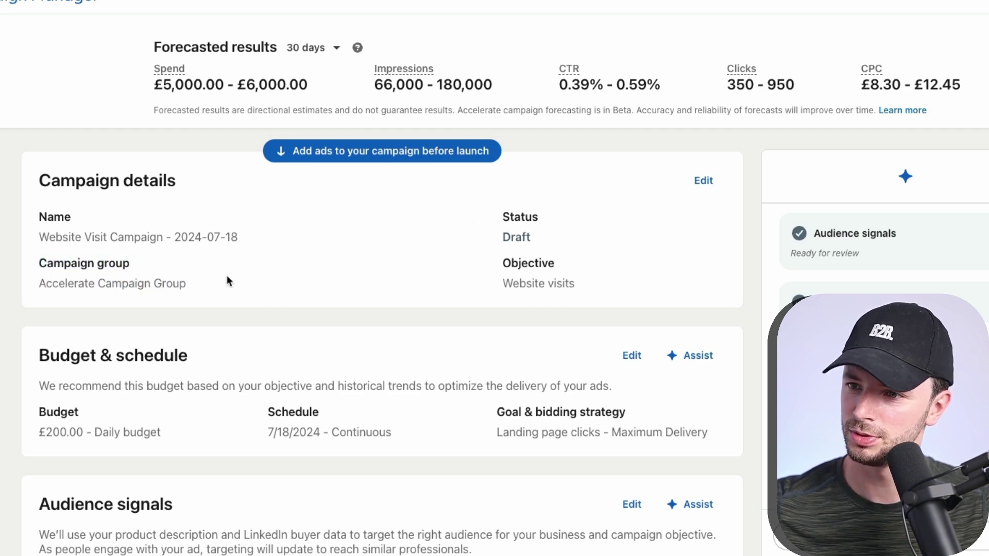
{"action": "left_click_drag", "start_coordinate": [468, 217], "coordinate": [589, 237]}
{"action": "left_click", "coordinate": [590, 235]}
{"action": "left_click_drag", "start_coordinate": [605, 271], "coordinate": [474, 263]}
{"action": "left_click", "coordinate": [593, 283]}
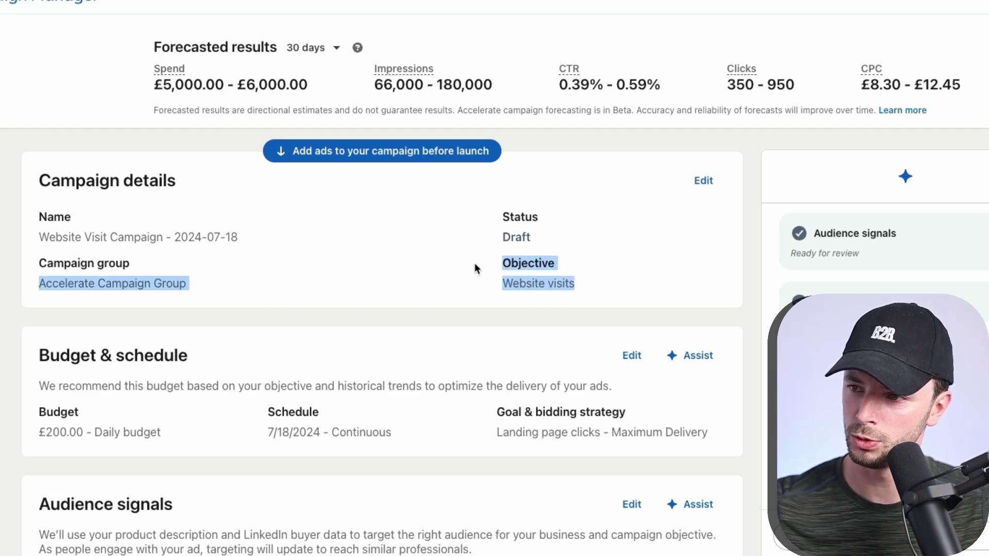
{"action": "left_click", "coordinate": [471, 265]}
Step: Examine the recommended daily budget in the Budget & schedule section
{"action": "scroll", "coordinate": [316, 306], "scroll_direction": "down", "scroll_amount": 1}
{"action": "left_click_drag", "start_coordinate": [41, 164], "coordinate": [227, 206]}
{"action": "left_click", "coordinate": [38, 194]}
{"action": "scroll", "coordinate": [370, 278], "scroll_direction": "down", "scroll_amount": 3}
{"action": "left_click", "coordinate": [226, 206]}
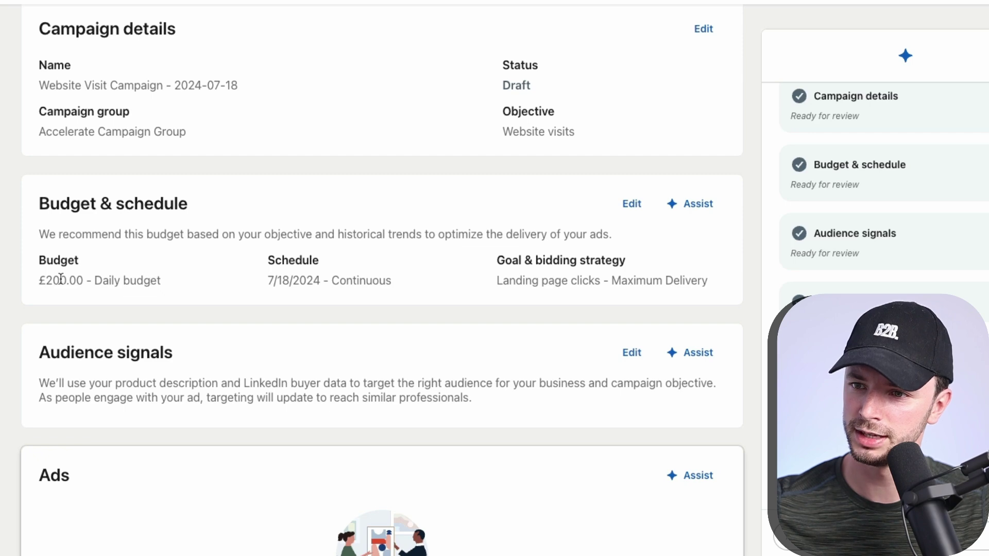
{"action": "left_click_drag", "start_coordinate": [36, 277], "coordinate": [161, 284]}
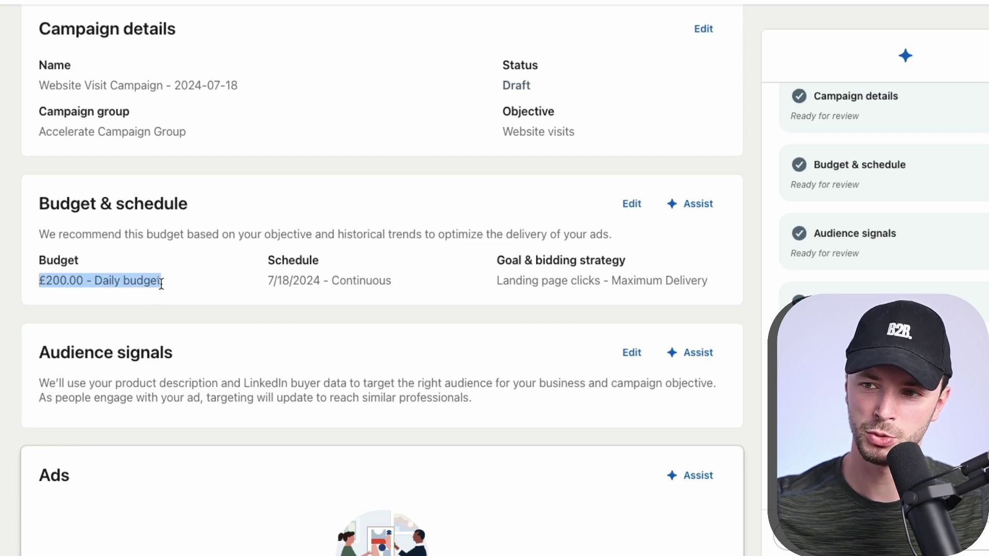
{"action": "left_click", "coordinate": [162, 283]}
{"action": "left_click_drag", "start_coordinate": [82, 281], "coordinate": [37, 279]}
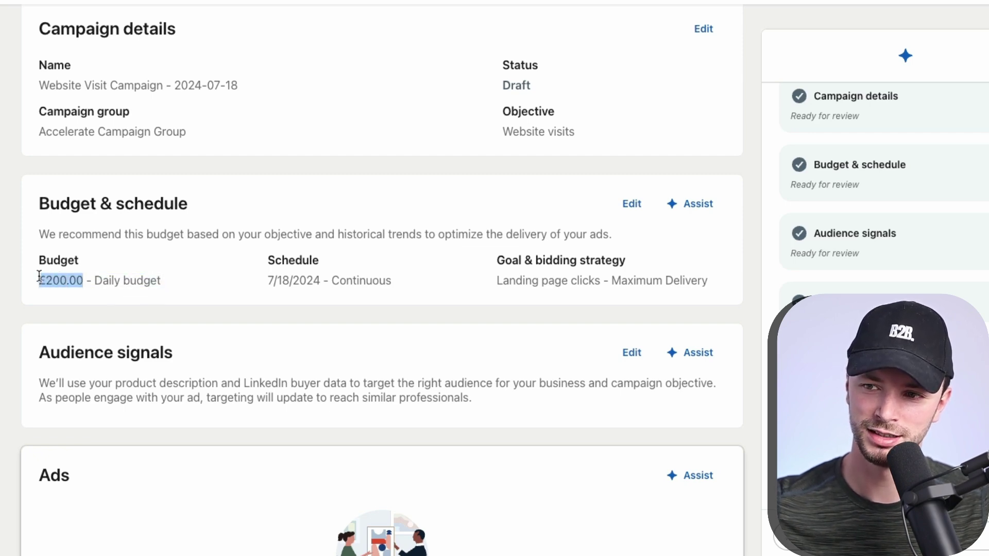
{"action": "left_click", "coordinate": [37, 280]}
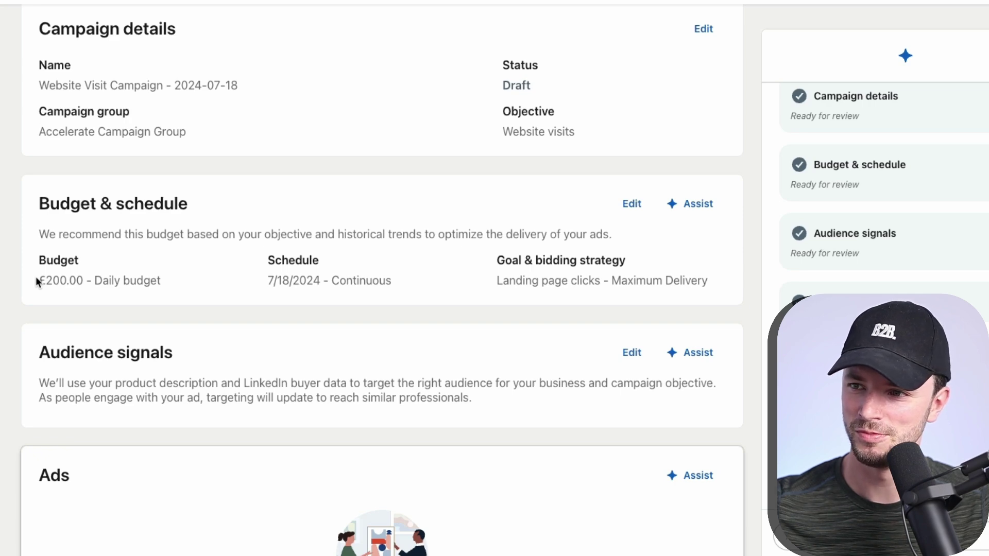
Step: Examine the schedule and the goal and bidding strategy proposed for the campaign
{"action": "left_click_drag", "start_coordinate": [36, 277], "coordinate": [438, 294]}
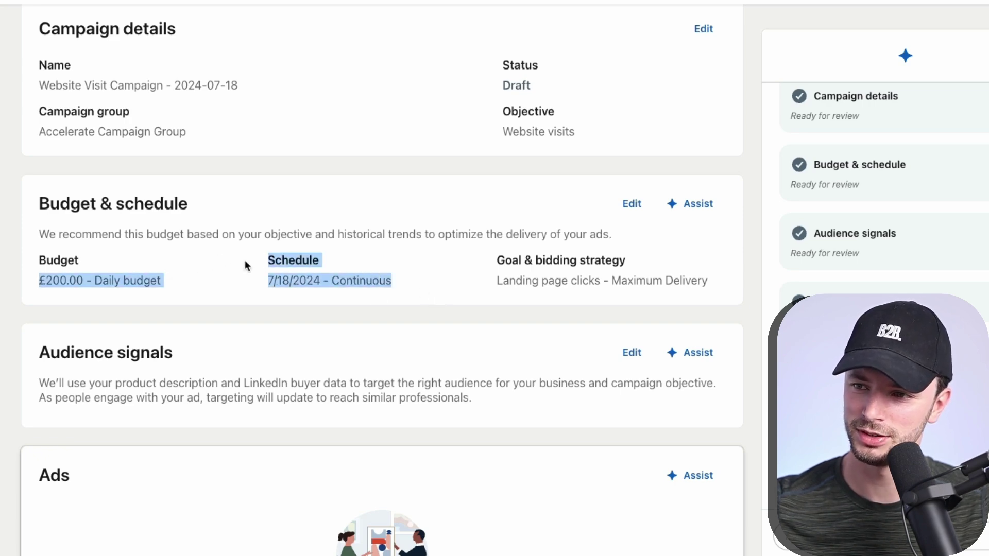
{"action": "left_click_drag", "start_coordinate": [261, 262], "coordinate": [706, 281]}
{"action": "left_click", "coordinate": [624, 281]}
{"action": "left_click", "coordinate": [707, 283]}
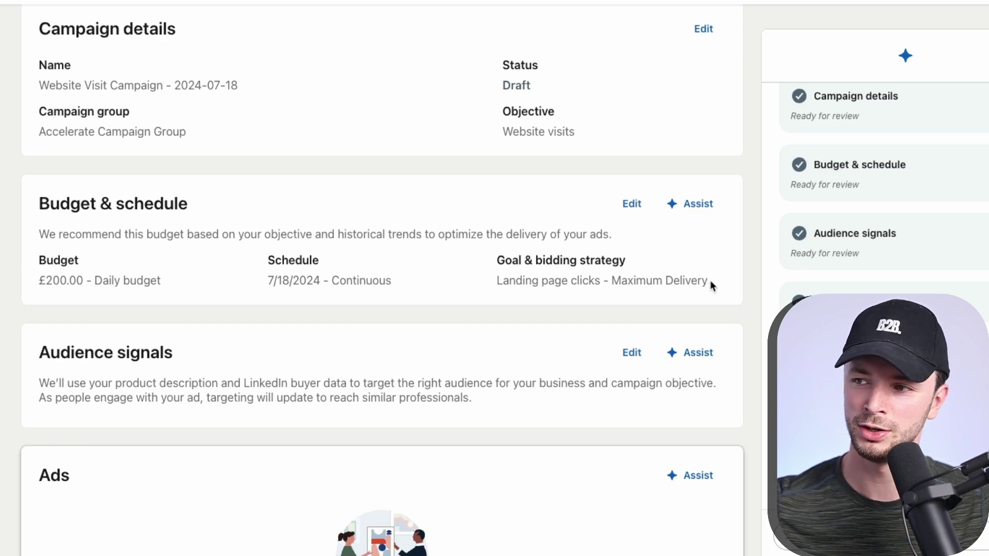
{"action": "left_click_drag", "start_coordinate": [710, 281], "coordinate": [612, 283]}
{"action": "left_click", "coordinate": [612, 283]}
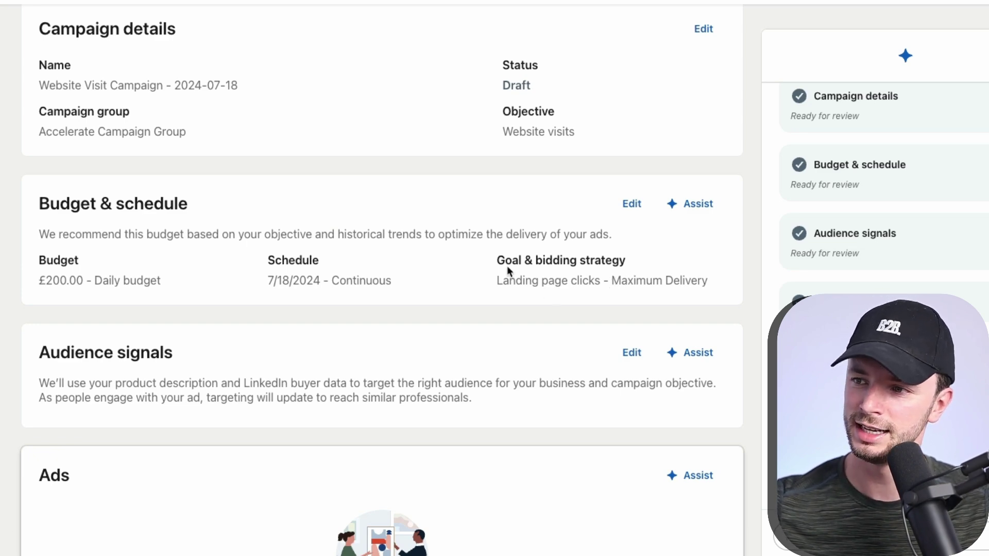
{"action": "left_click_drag", "start_coordinate": [426, 234], "coordinate": [578, 234]}
{"action": "left_click", "coordinate": [621, 236]}
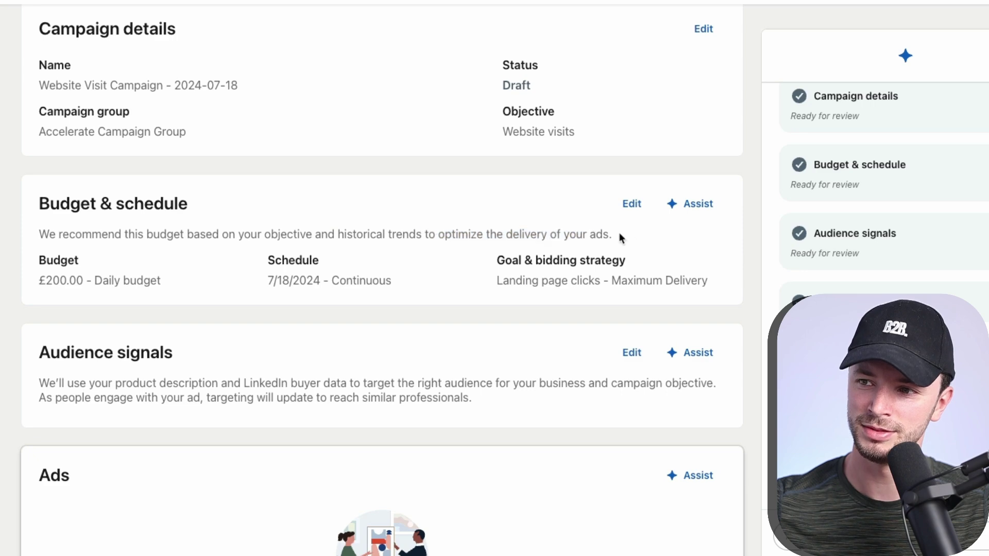
{"action": "left_click_drag", "start_coordinate": [499, 260], "coordinate": [480, 285]}
{"action": "left_click", "coordinate": [480, 284]}
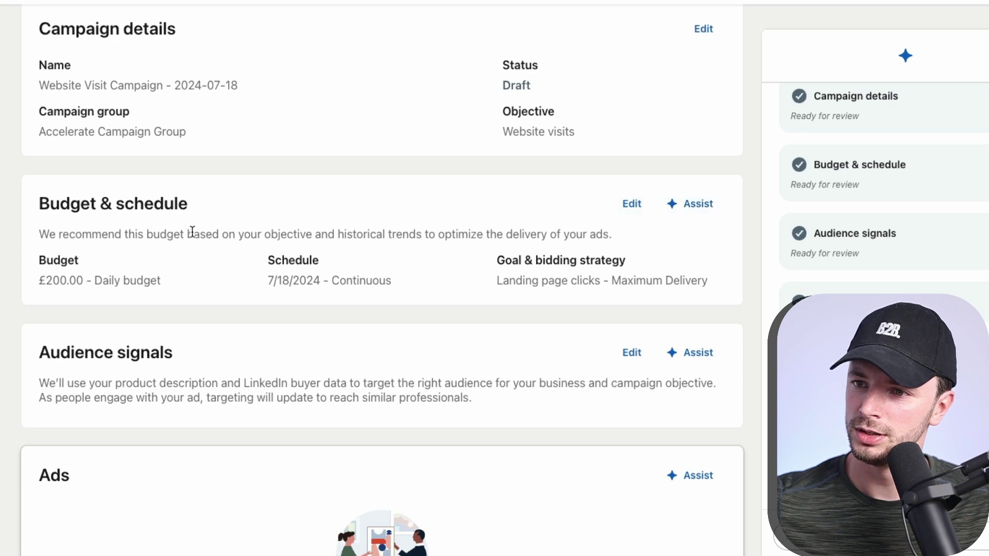
Step: Read the Audience signals section to see how the campaign's targeting is determined
{"action": "scroll", "coordinate": [88, 381], "scroll_direction": "down", "scroll_amount": 1}
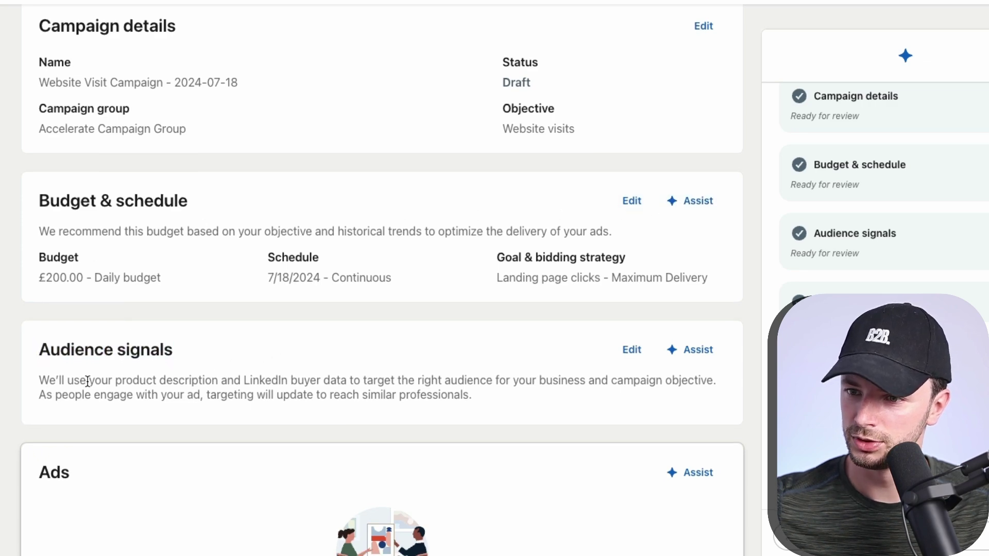
{"action": "left_click_drag", "start_coordinate": [45, 377], "coordinate": [144, 394]}
{"action": "left_click", "coordinate": [232, 395]}
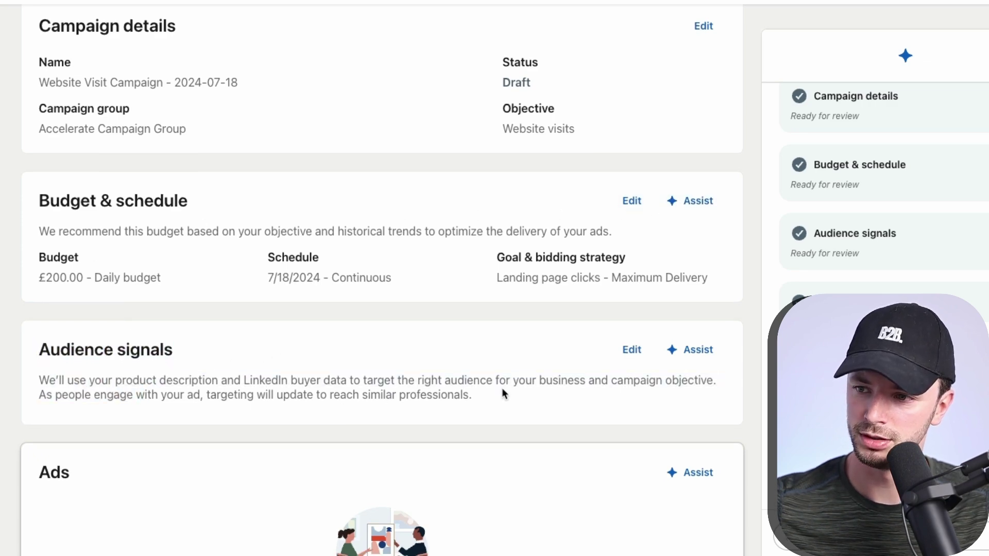
{"action": "left_click_drag", "start_coordinate": [502, 393], "coordinate": [422, 381]}
{"action": "left_click", "coordinate": [360, 386]}
{"action": "left_click", "coordinate": [526, 402]}
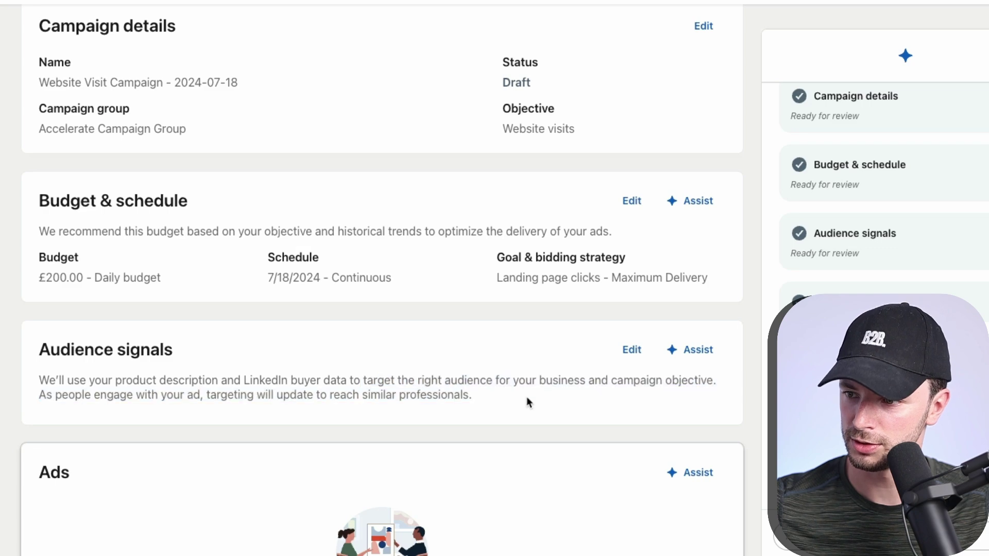
{"action": "left_click_drag", "start_coordinate": [527, 399], "coordinate": [145, 381]}
{"action": "left_click", "coordinate": [89, 390]}
{"action": "left_click_drag", "start_coordinate": [45, 393], "coordinate": [489, 399]}
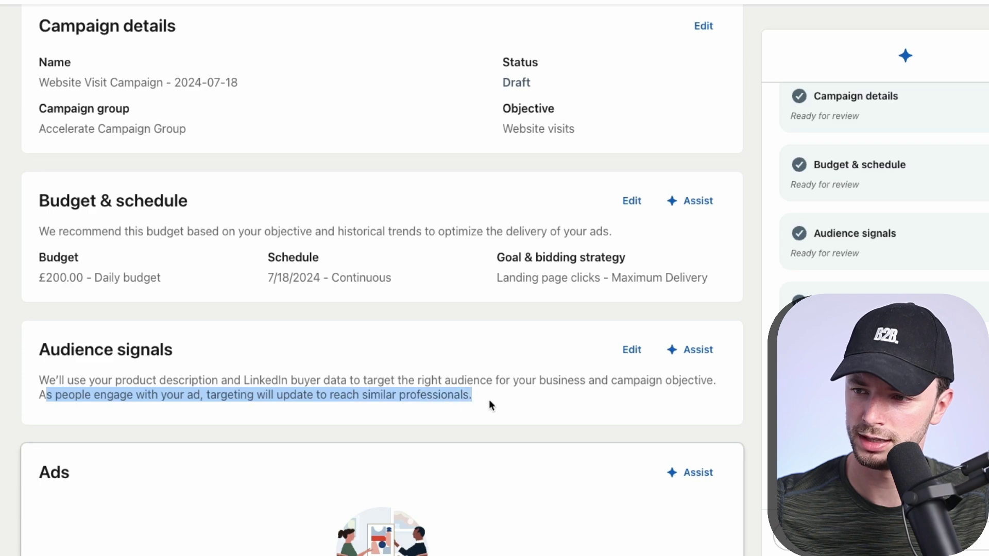
{"action": "left_click", "coordinate": [489, 399]}
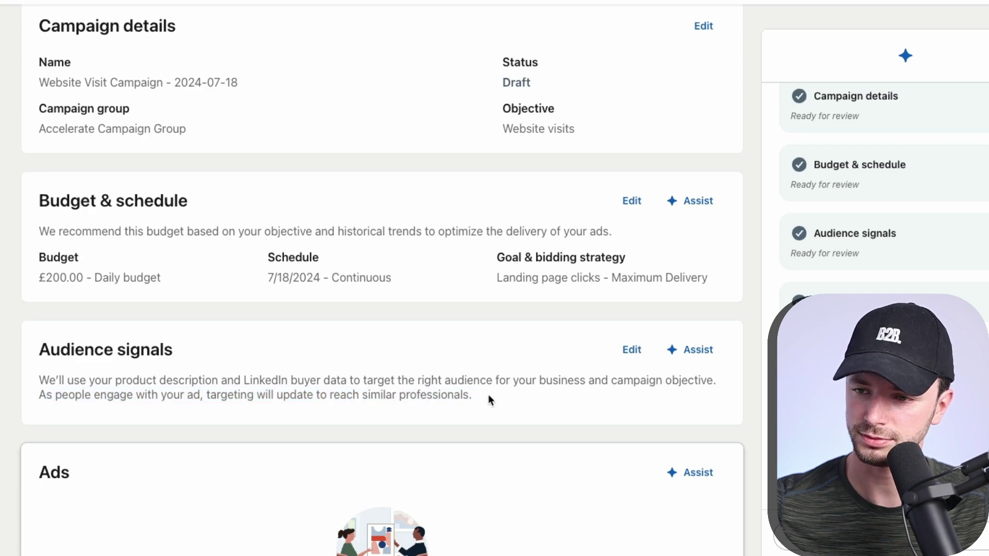
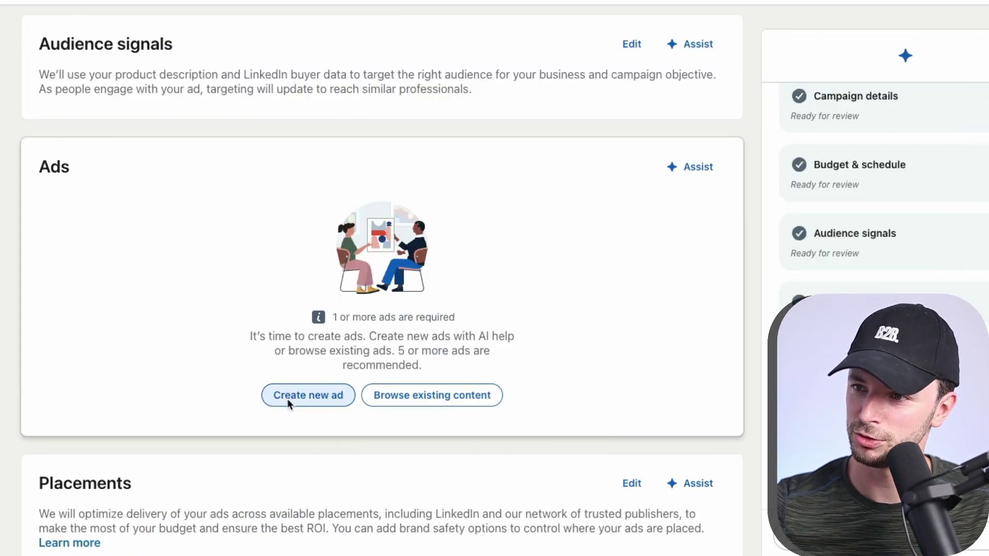
Step: Create a new ad for the campaign and draft its introductory text with AI
{"action": "left_click", "coordinate": [287, 400]}
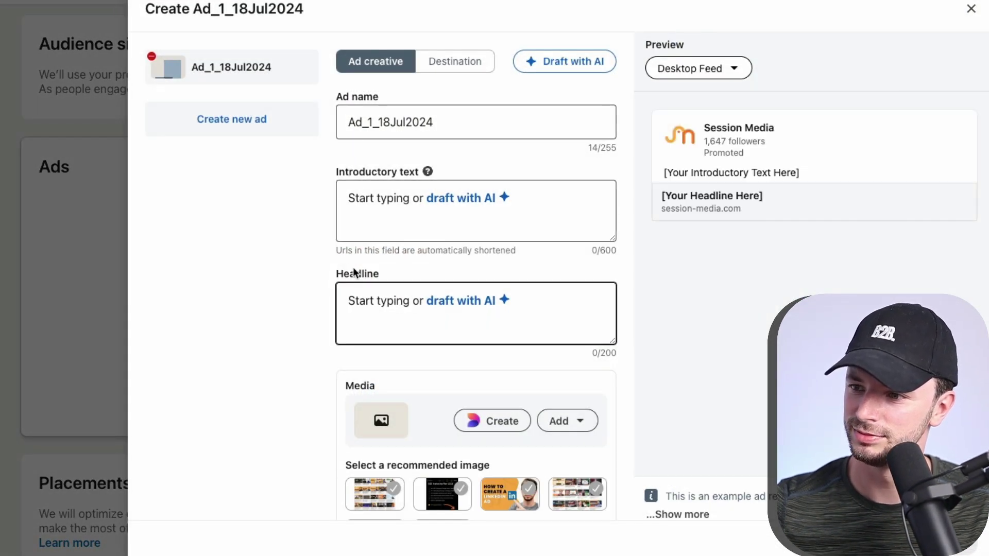
{"action": "left_click", "coordinate": [459, 199]}
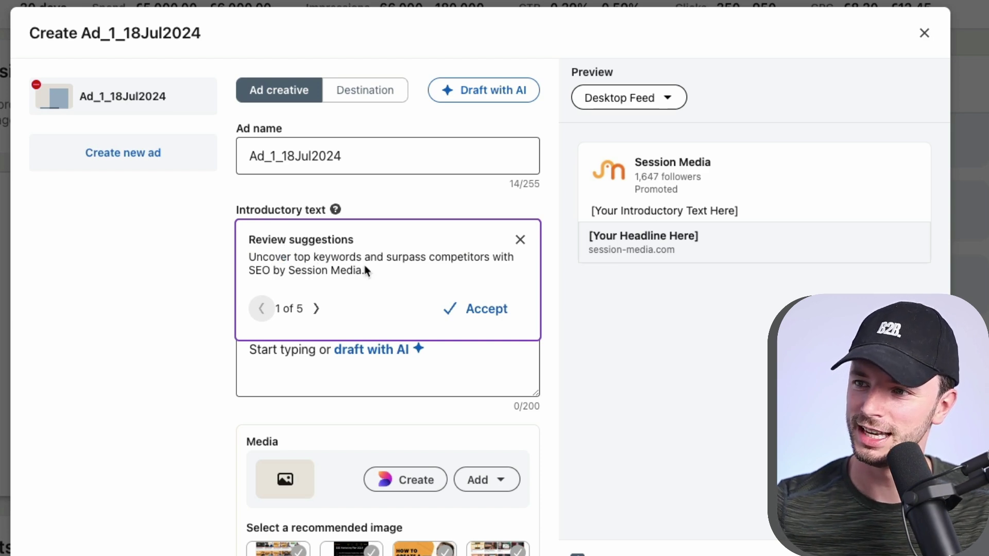
Step: Review the AI suggestions for the ad's introductory text
{"action": "left_click_drag", "start_coordinate": [369, 270], "coordinate": [297, 258]}
{"action": "left_click", "coordinate": [292, 261]}
{"action": "left_click", "coordinate": [383, 265]}
{"action": "left_click", "coordinate": [297, 256]}
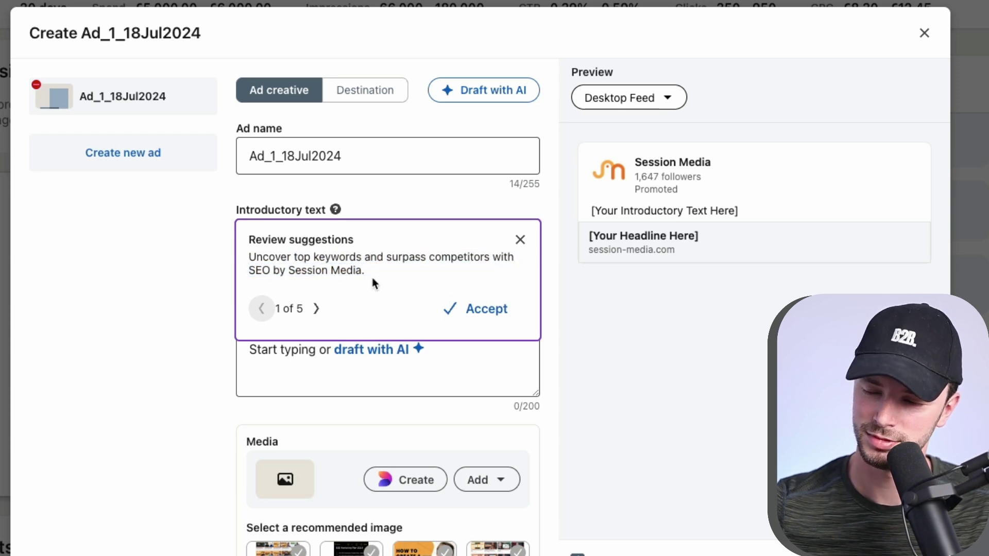
{"action": "left_click", "coordinate": [316, 309]}
{"action": "left_click", "coordinate": [263, 309]}
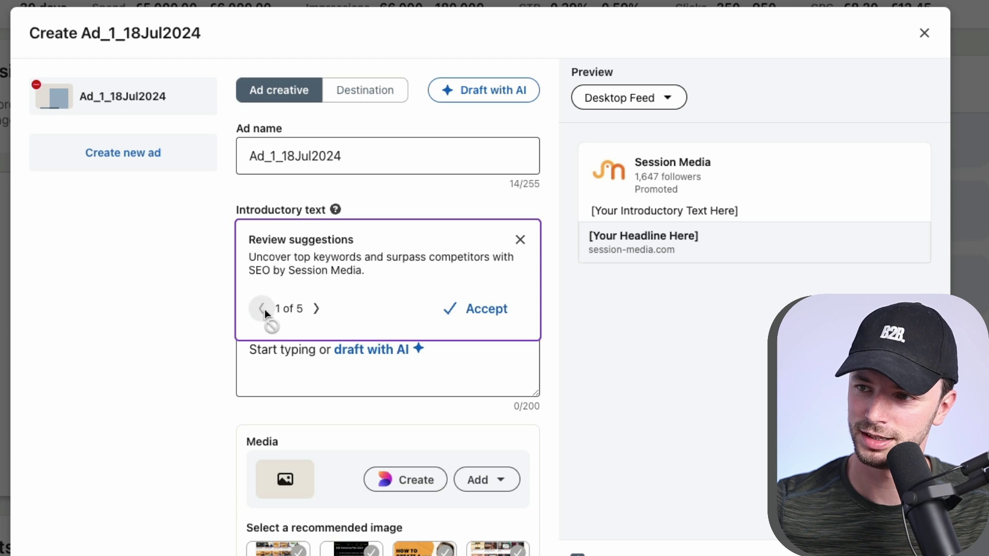
{"action": "left_click_drag", "start_coordinate": [380, 272], "coordinate": [342, 262]}
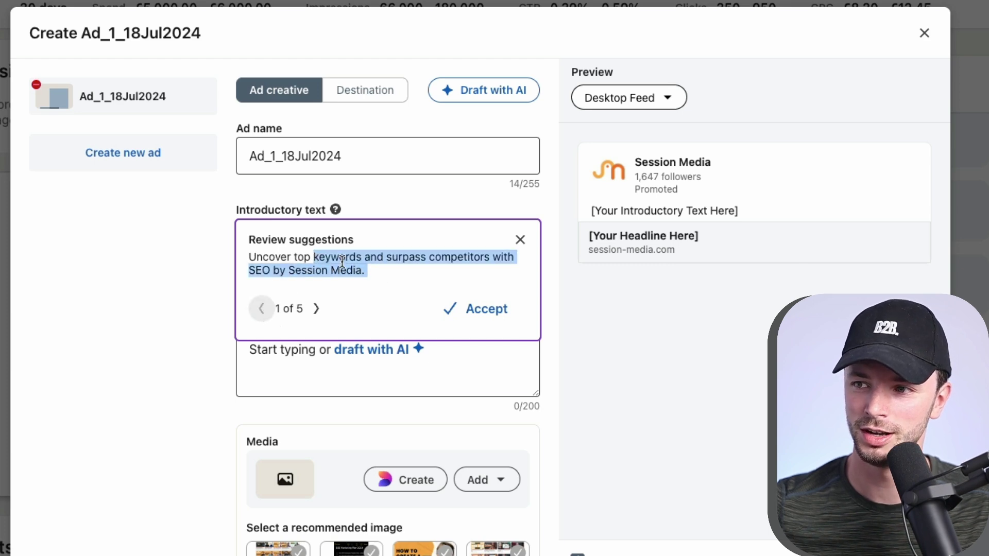
{"action": "left_click", "coordinate": [342, 261]}
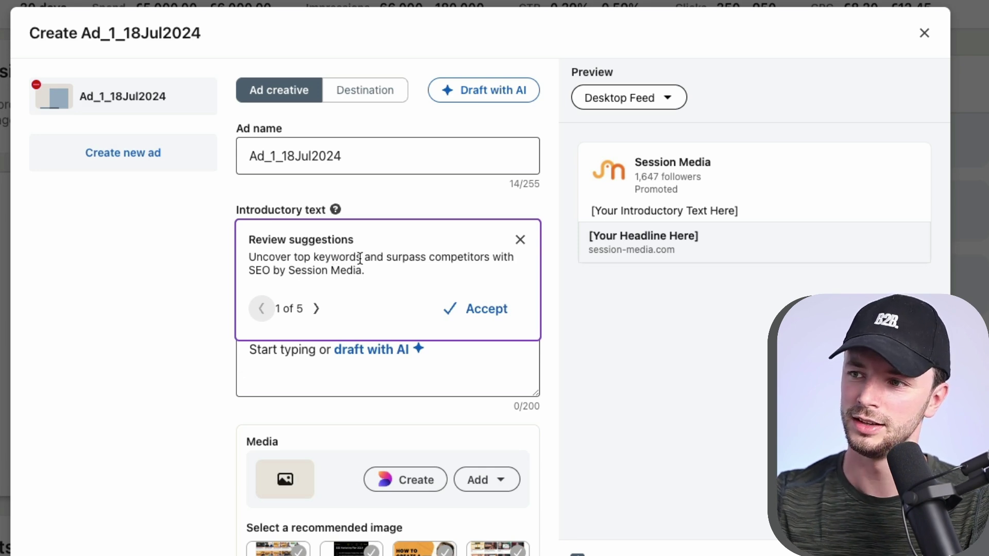
Step: Read the first AI suggestion and accept "Uncover top keywords and surpass competitors with SEO by Session Media." as the introductory text
{"action": "left_click_drag", "start_coordinate": [386, 257], "coordinate": [424, 254]}
{"action": "left_click", "coordinate": [424, 254]}
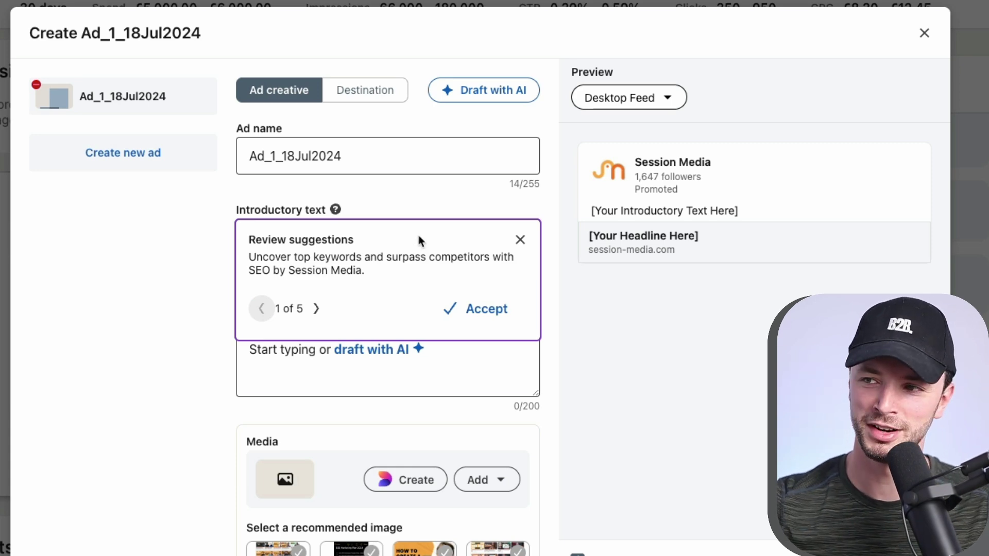
{"action": "left_click_drag", "start_coordinate": [431, 259], "coordinate": [395, 256]}
{"action": "left_click", "coordinate": [363, 254]}
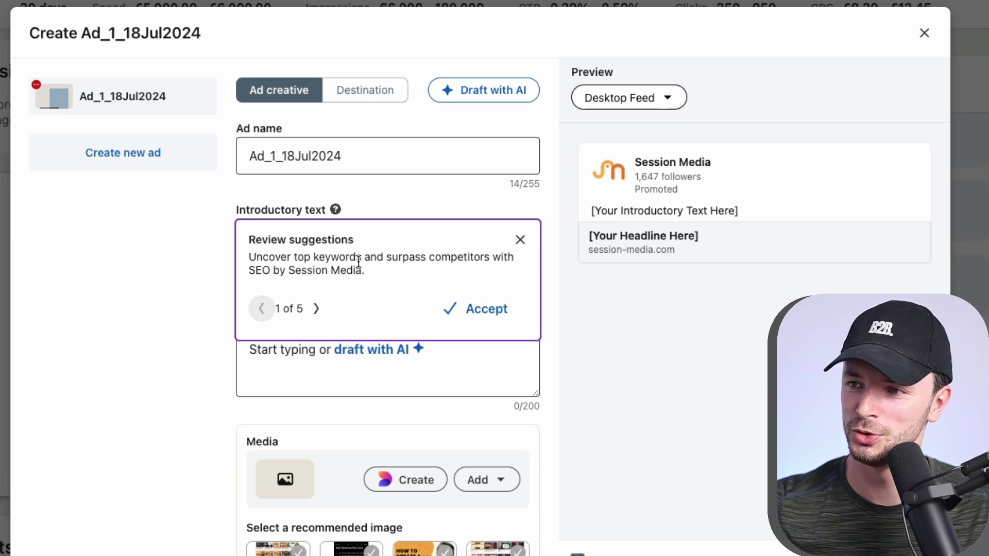
{"action": "left_click_drag", "start_coordinate": [362, 270], "coordinate": [274, 270]}
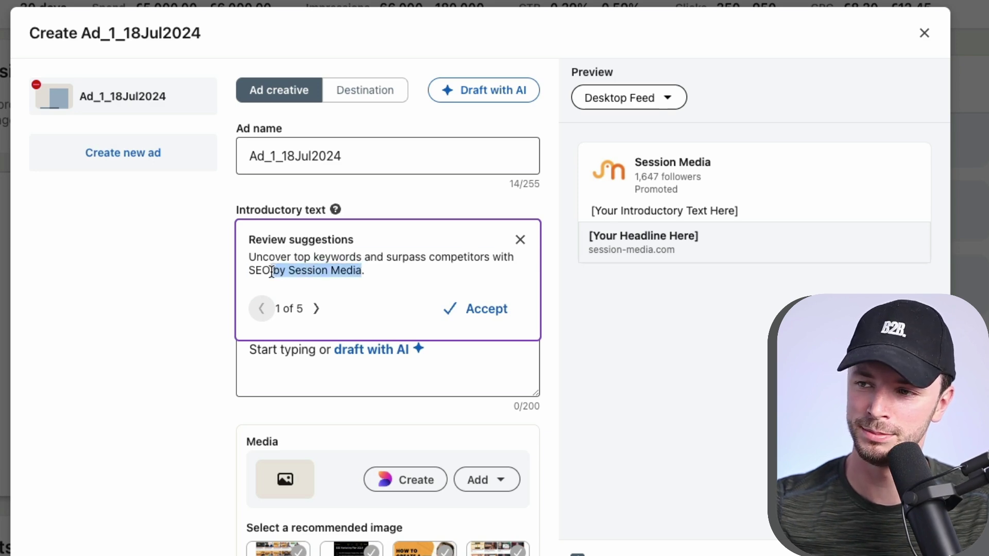
{"action": "left_click", "coordinate": [279, 267]}
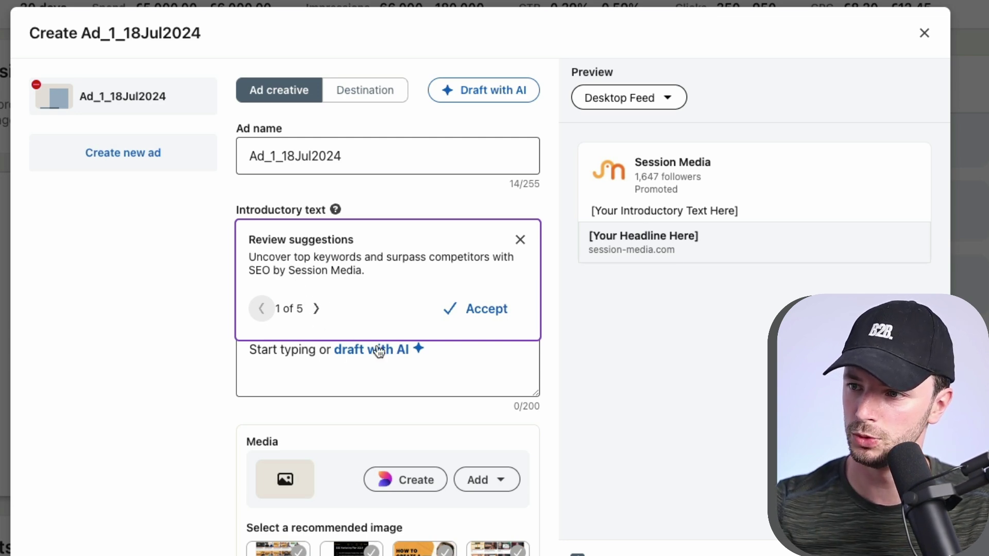
{"action": "left_click", "coordinate": [478, 311]}
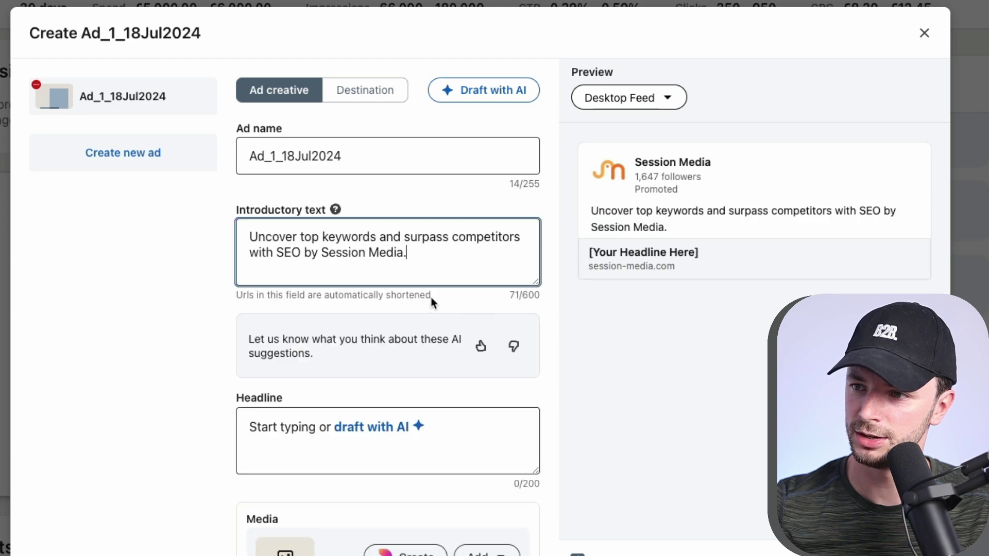
Step: Draft the ad's headline with AI and accept the suggestion "Dominate Search Today"
{"action": "left_click", "coordinate": [361, 430]}
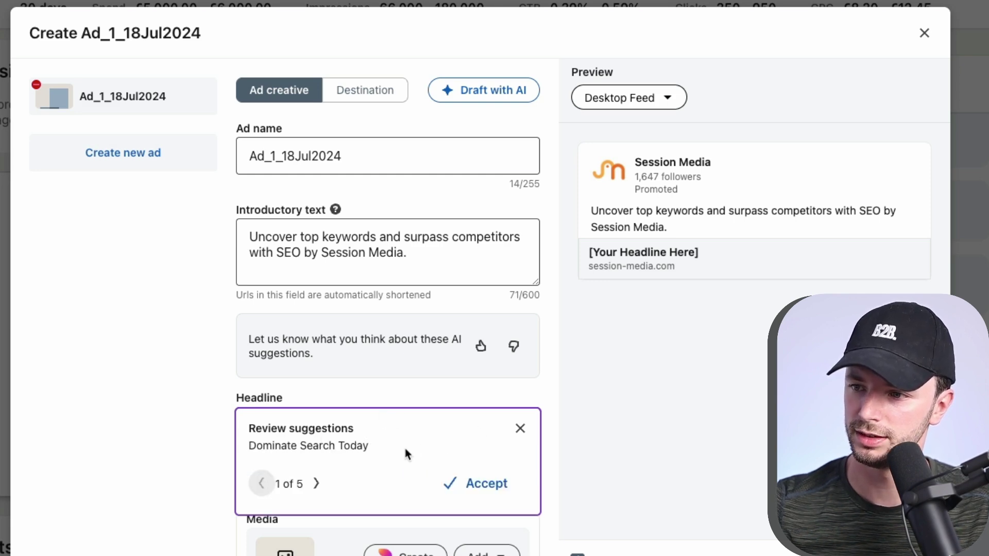
{"action": "left_click", "coordinate": [316, 484]}
{"action": "left_click", "coordinate": [261, 483]}
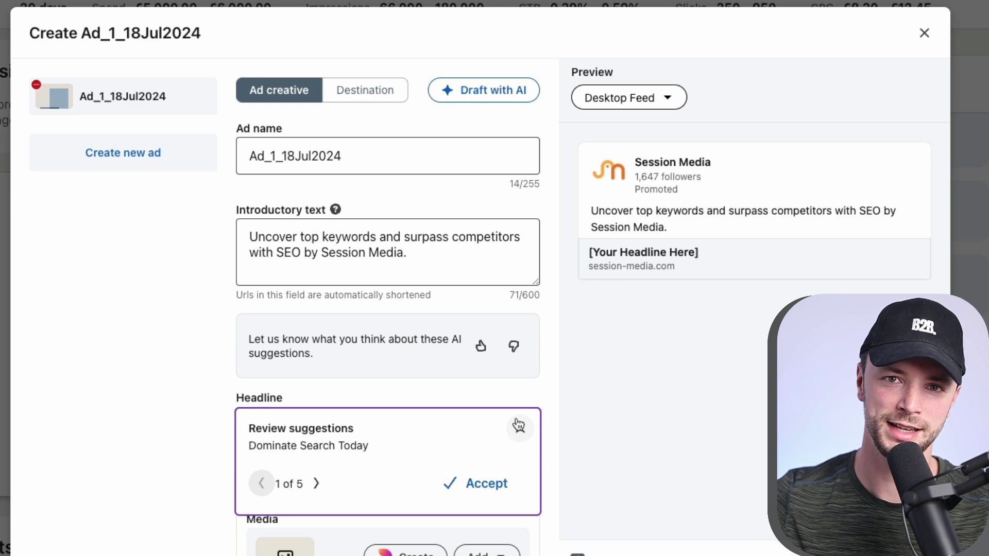
{"action": "left_click", "coordinate": [484, 487]}
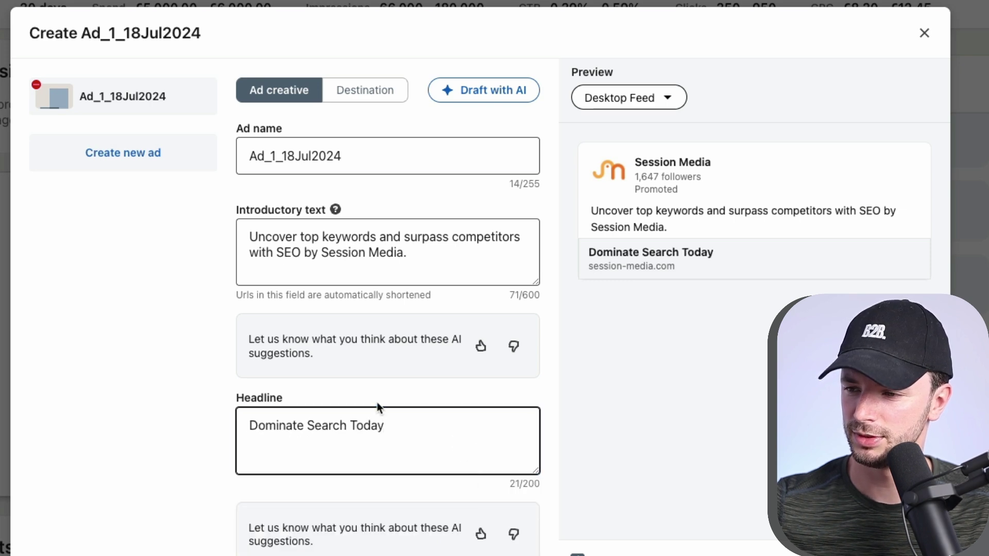
Step: Generate ad image designs in Designer from the prompt "Create a professional LinkedIn ad for an SEO Agency"
{"action": "scroll", "coordinate": [375, 405], "scroll_direction": "down", "scroll_amount": 6}
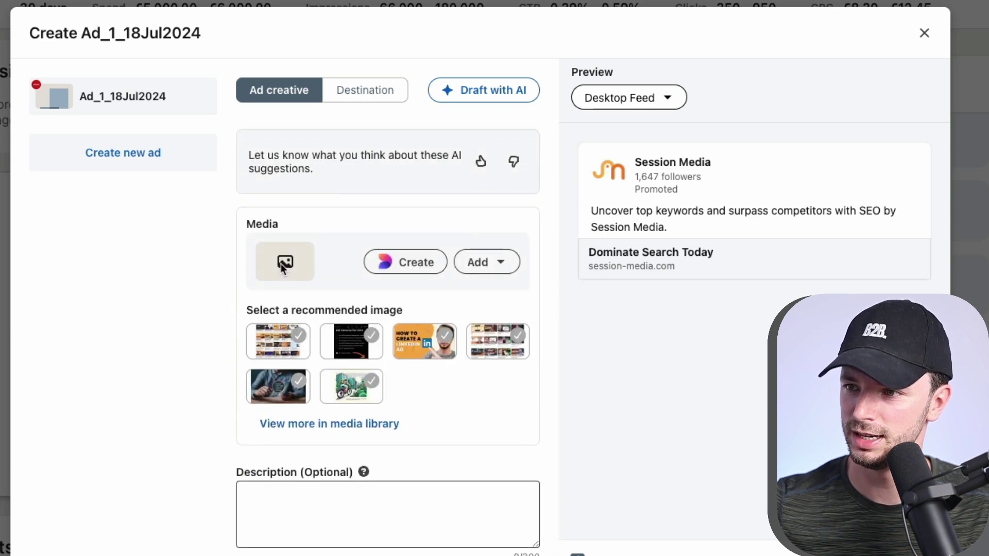
{"action": "left_click", "coordinate": [407, 263]}
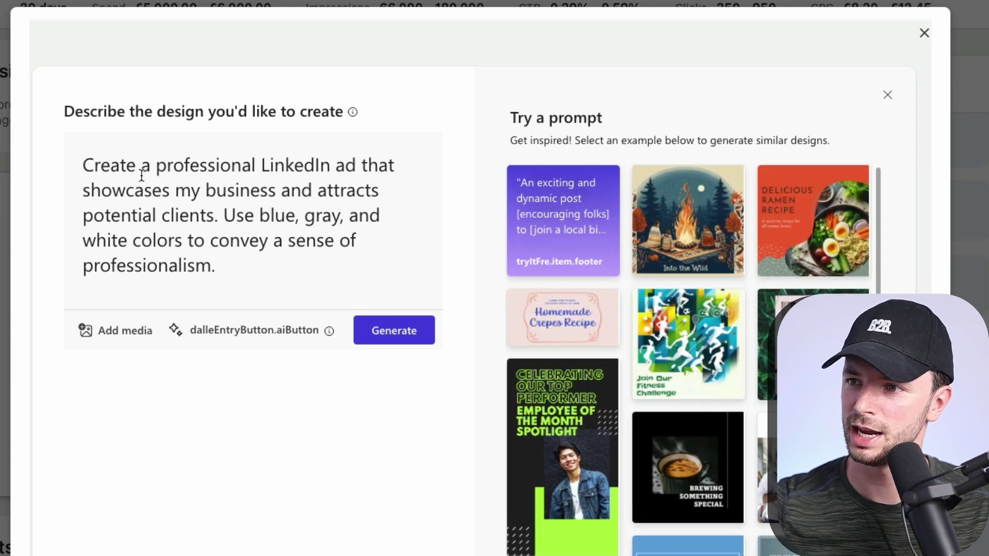
{"action": "left_click_drag", "start_coordinate": [99, 190], "coordinate": [223, 215]}
{"action": "left_click", "coordinate": [238, 267]}
{"action": "left_click", "coordinate": [250, 267]}
{"action": "left_click_drag", "start_coordinate": [250, 267], "coordinate": [362, 166]}
{"action": "type", "text": "for "}
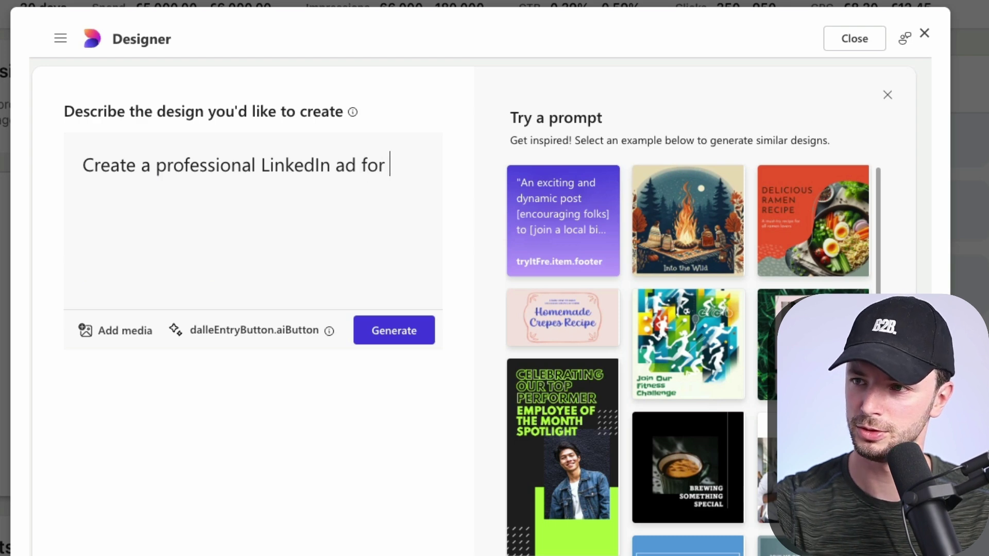
{"action": "type", "text": "an SEO Agency"}
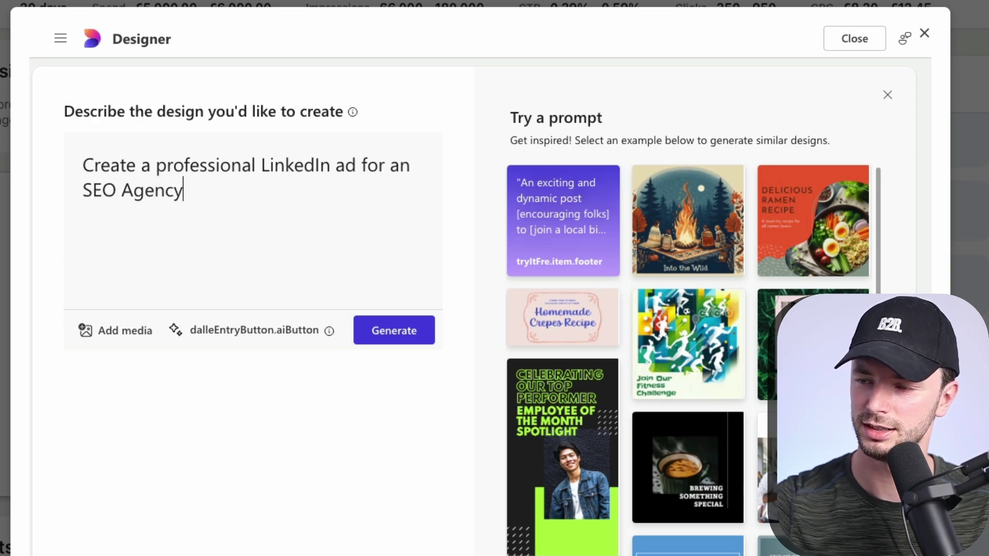
{"action": "left_click", "coordinate": [376, 341]}
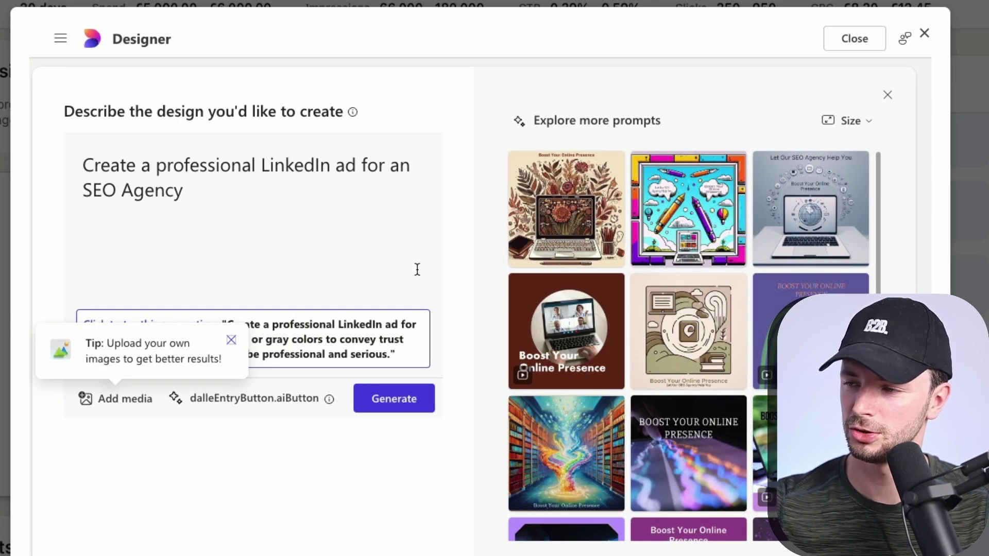
Step: Look through the generated designs and select the gray laptop design headed "Let Our SEO Agency Help You"
{"action": "mouse_move", "coordinate": [563, 335]}
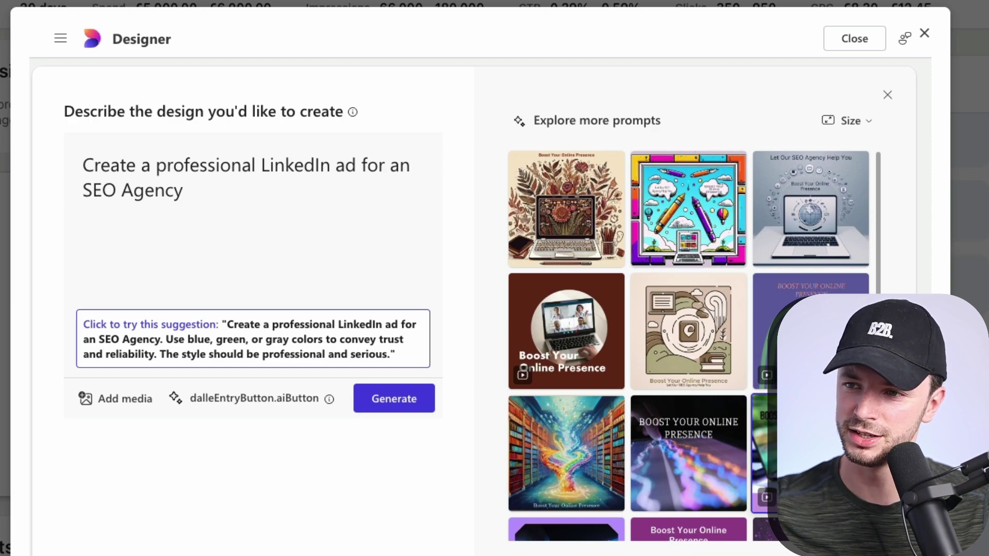
{"action": "scroll", "coordinate": [644, 385], "scroll_direction": "down", "scroll_amount": 4}
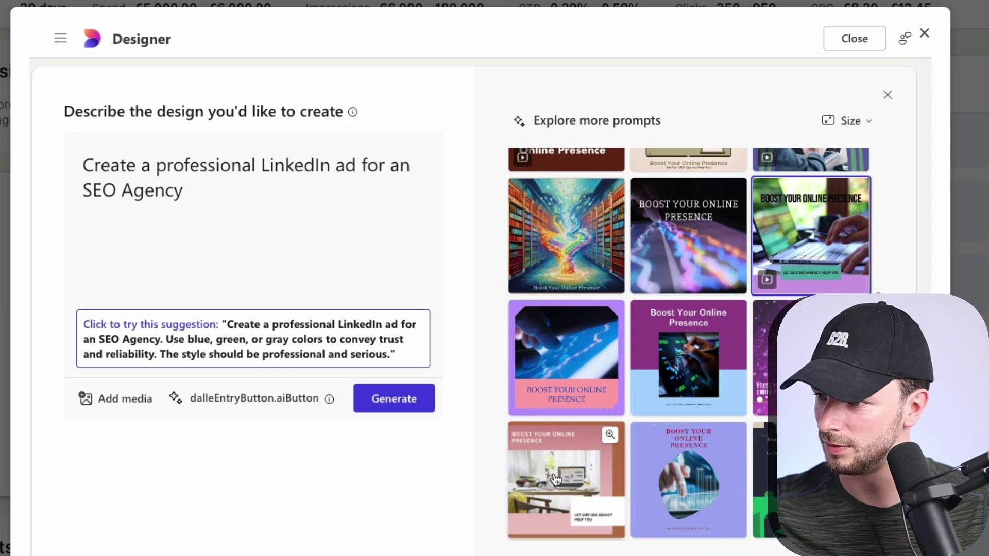
{"action": "scroll", "coordinate": [575, 201], "scroll_direction": "up", "scroll_amount": 4}
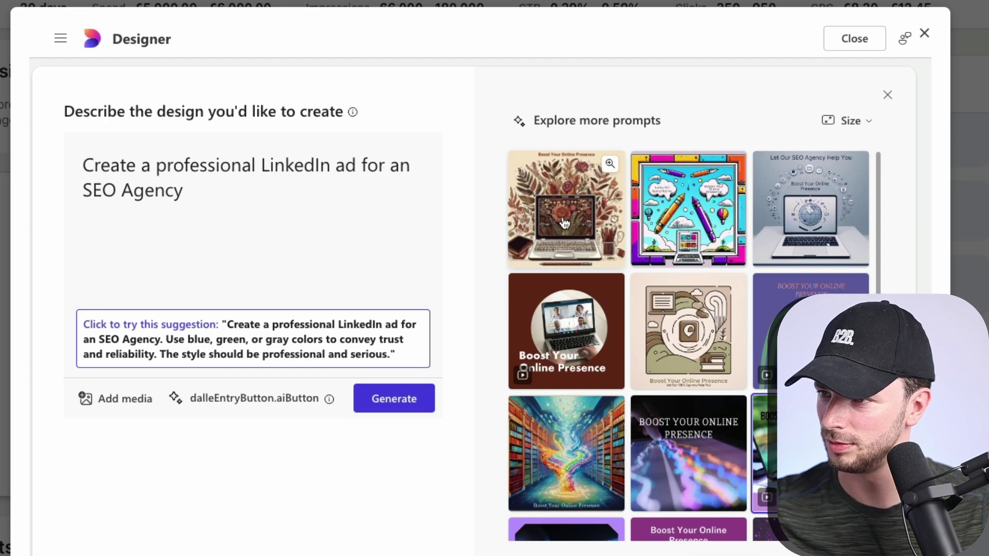
{"action": "left_click", "coordinate": [765, 253]}
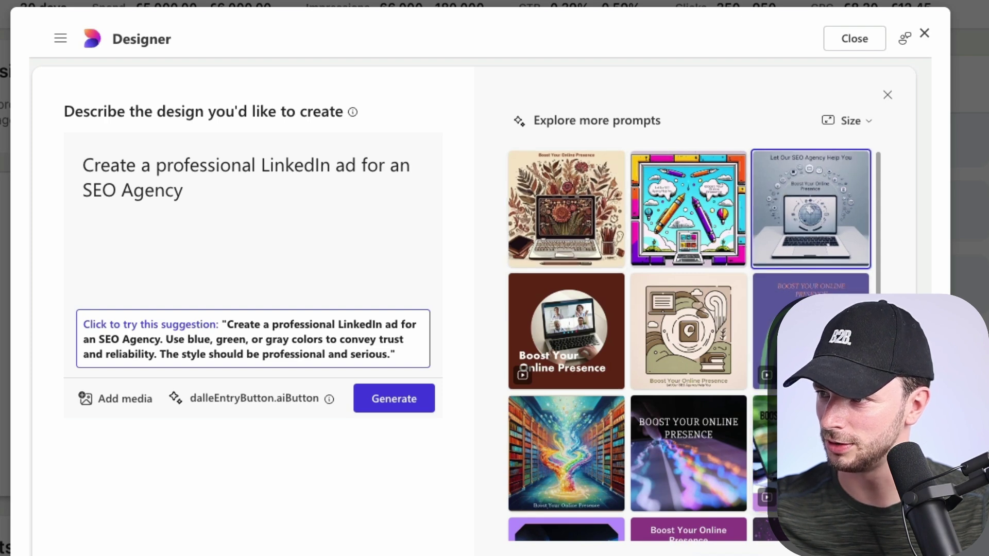
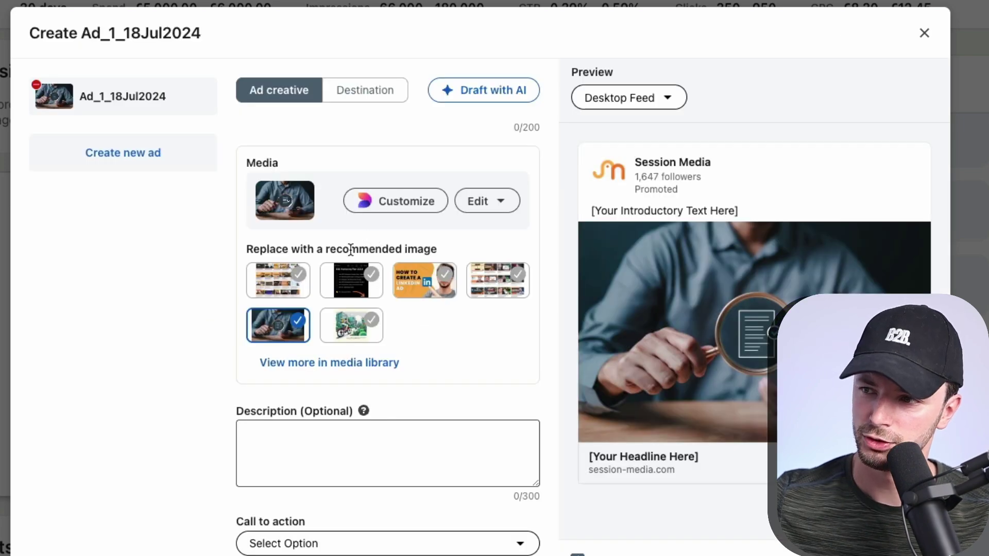
Step: Draft the introductory text with AI and accept "Dominate online search with Session Media's strategic SEO."
{"action": "scroll", "coordinate": [457, 324], "scroll_direction": "up", "scroll_amount": 1}
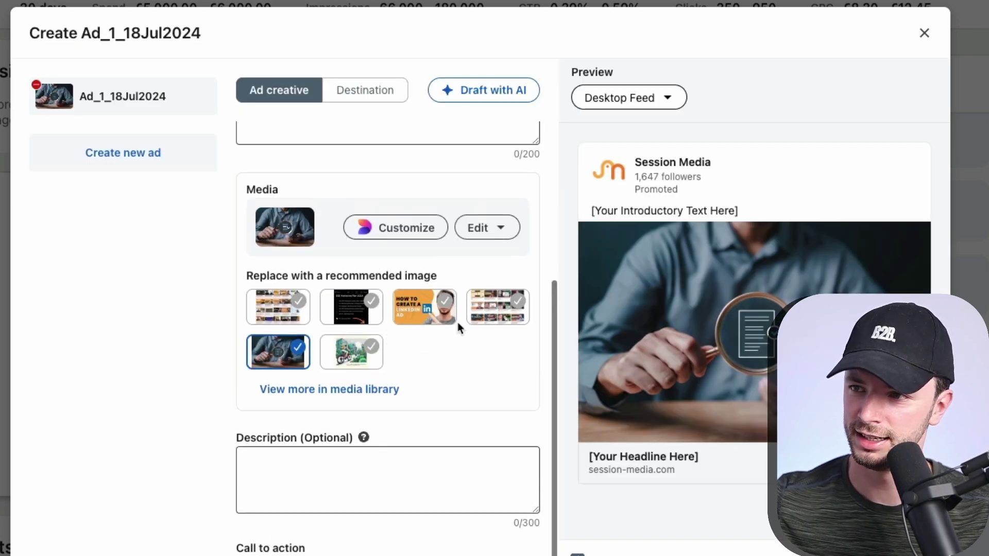
{"action": "scroll", "coordinate": [459, 323], "scroll_direction": "down", "scroll_amount": 1}
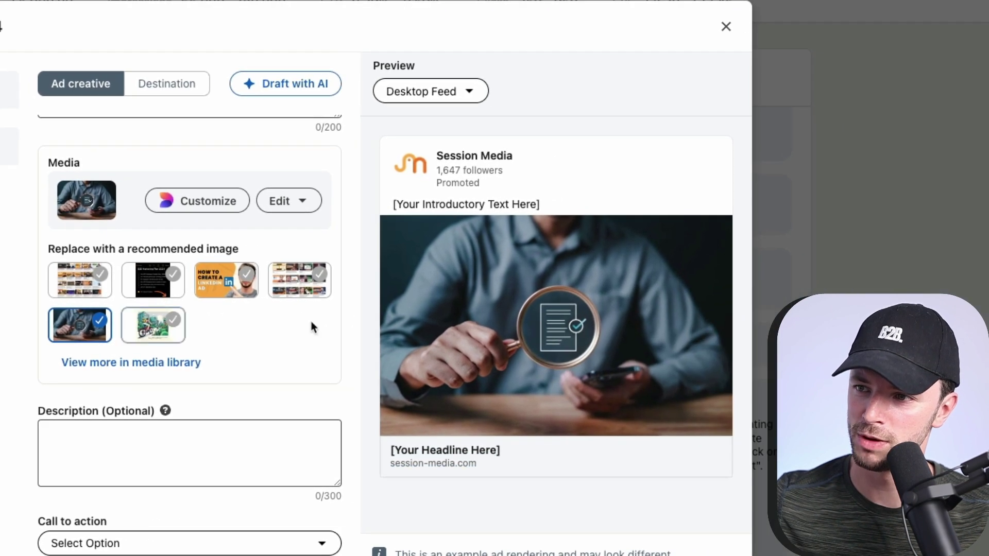
{"action": "scroll", "coordinate": [217, 324], "scroll_direction": "up", "scroll_amount": 10}
{"action": "left_click", "coordinate": [166, 237]}
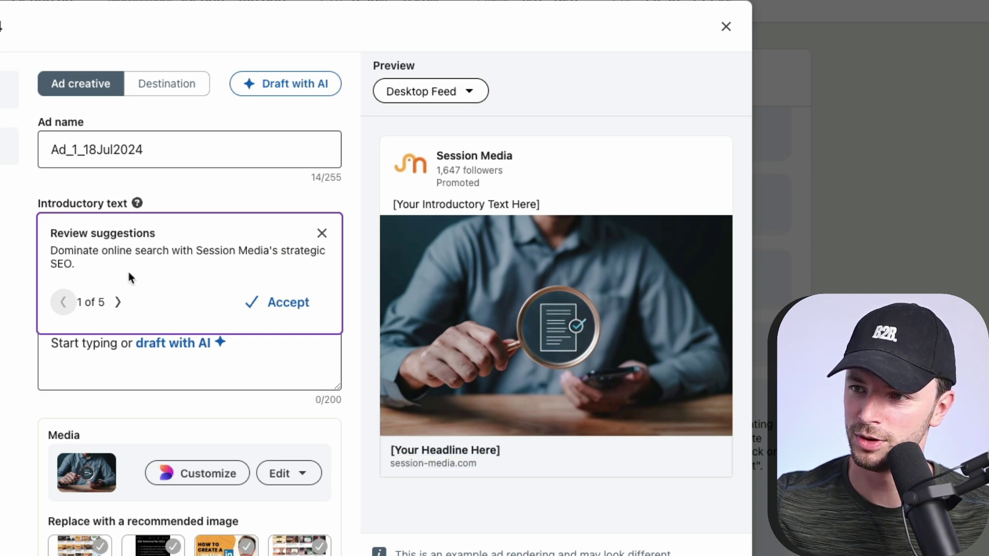
{"action": "left_click_drag", "start_coordinate": [93, 253], "coordinate": [59, 254]}
{"action": "left_click", "coordinate": [67, 253]}
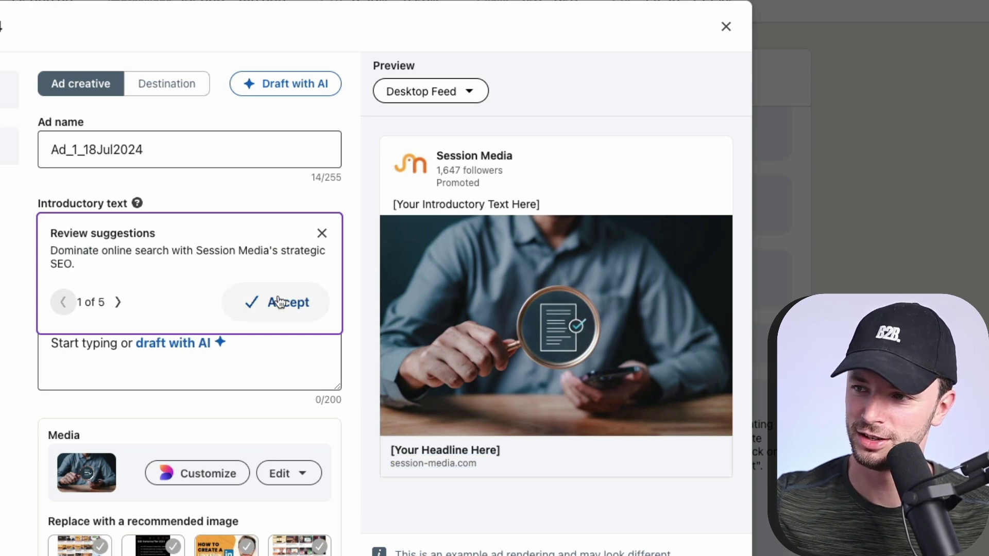
{"action": "left_click", "coordinate": [278, 302]}
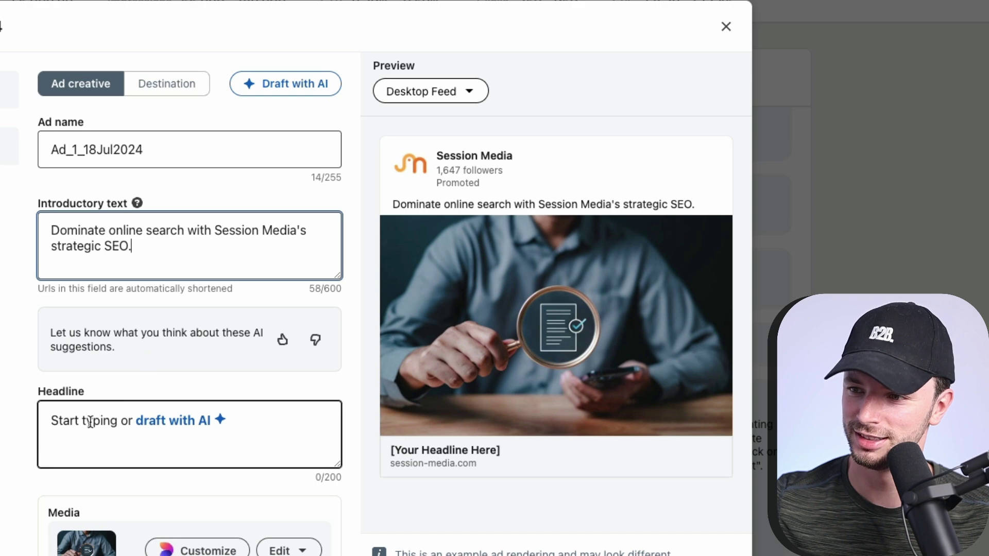
Step: Draft the ad's headline with AI and accept the suggestion "Dominate Search Engines!"
{"action": "left_click", "coordinate": [163, 422]}
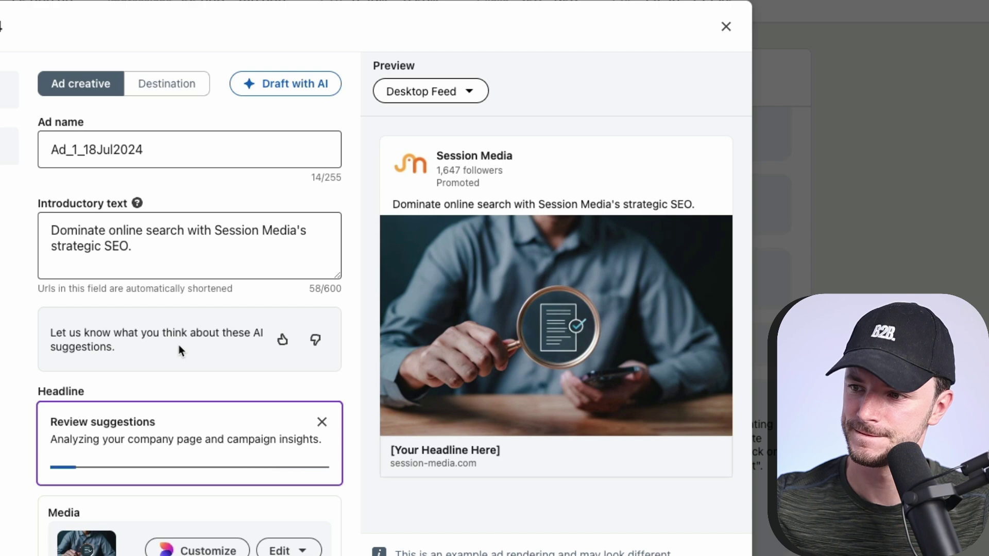
{"action": "scroll", "coordinate": [178, 346], "scroll_direction": "down", "scroll_amount": 3}
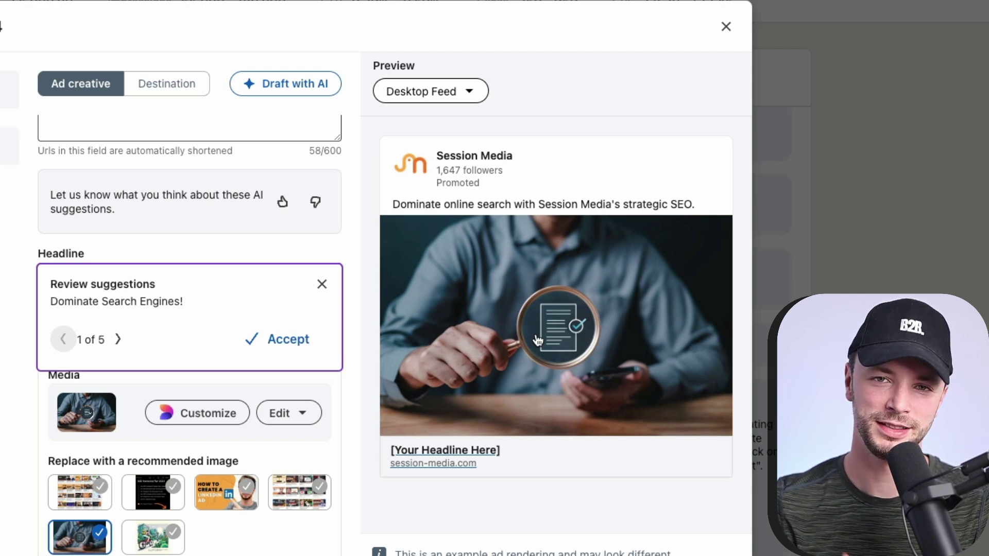
{"action": "scroll", "coordinate": [535, 337], "scroll_direction": "down", "scroll_amount": 1}
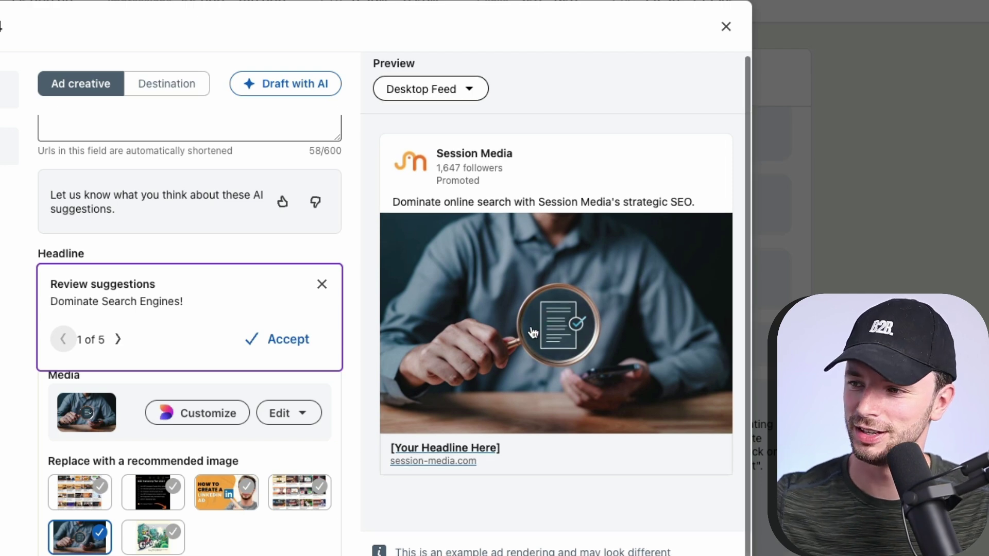
{"action": "scroll", "coordinate": [247, 364], "scroll_direction": "down", "scroll_amount": 3}
{"action": "left_click", "coordinate": [286, 233]}
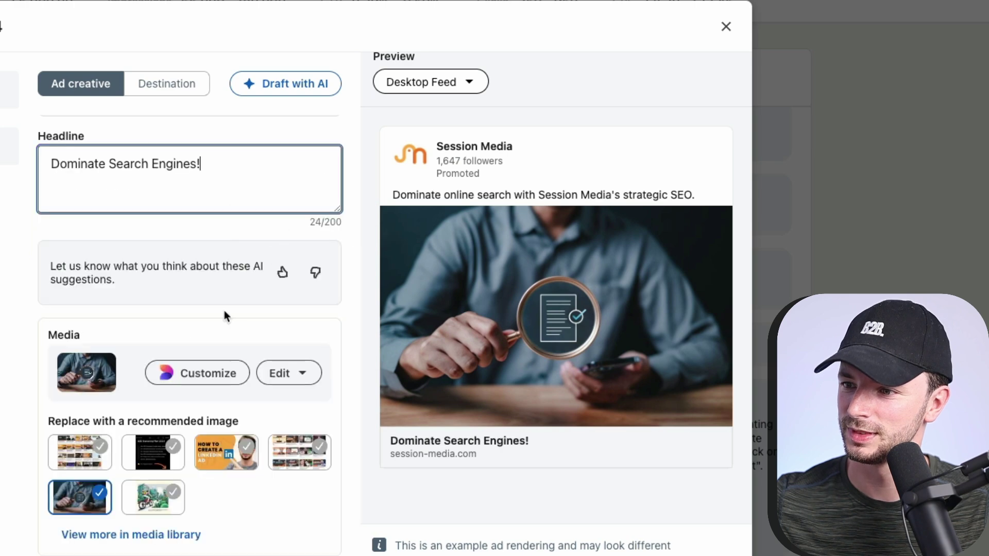
Step: Save the ad without drafting more, choosing not to be asked again about creating additional ads with AI
{"action": "scroll", "coordinate": [223, 313], "scroll_direction": "down", "scroll_amount": 3}
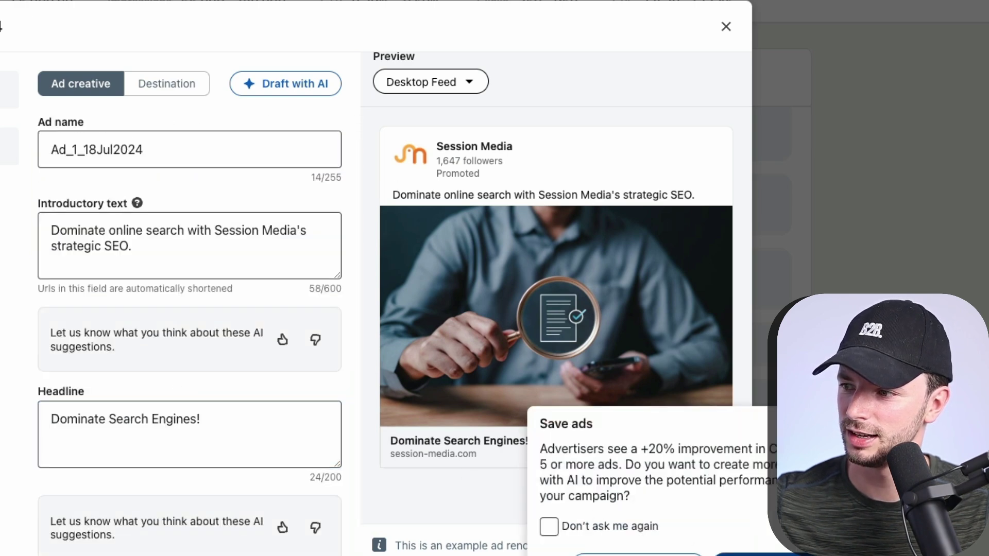
{"action": "left_click", "coordinate": [549, 527]}
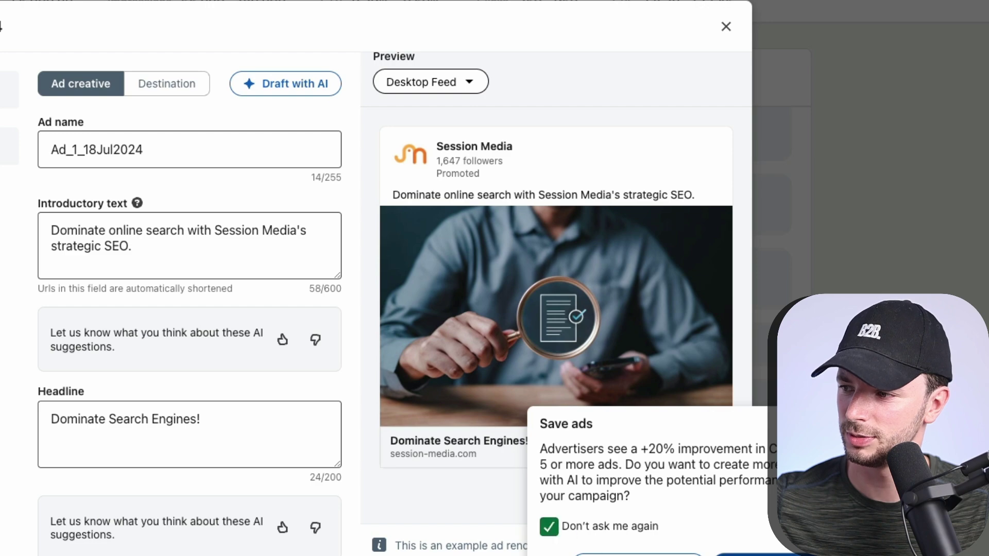
{"action": "left_click", "coordinate": [752, 554]}
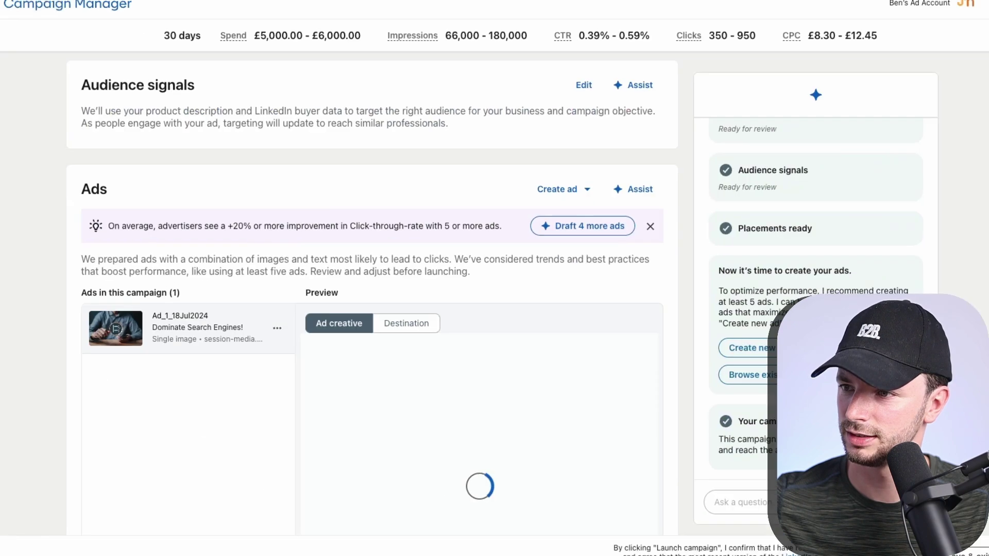
Step: Review the saved ad's introductory text, image and headline in the campaign's ad preview
{"action": "scroll", "coordinate": [316, 295], "scroll_direction": "down", "scroll_amount": 3}
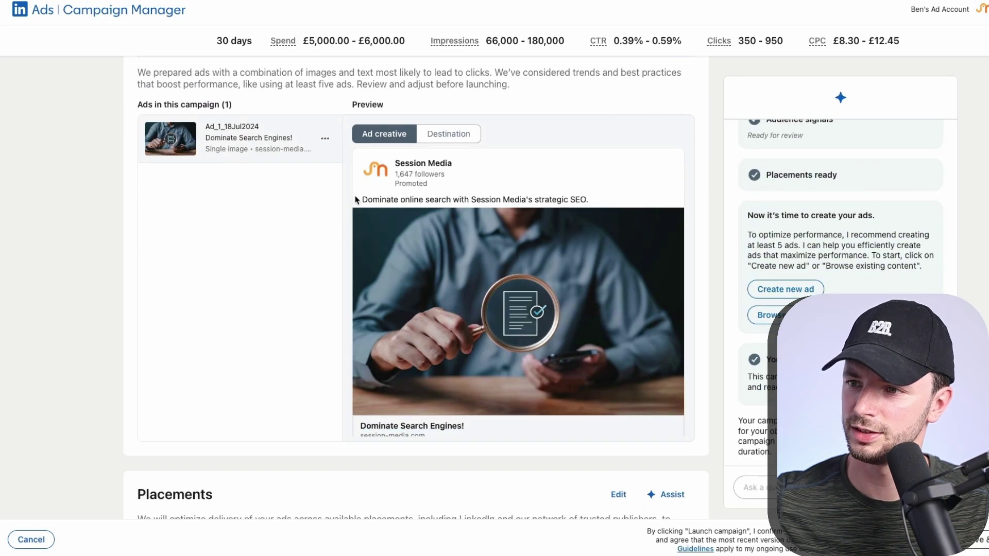
{"action": "left_click_drag", "start_coordinate": [372, 200], "coordinate": [442, 199]}
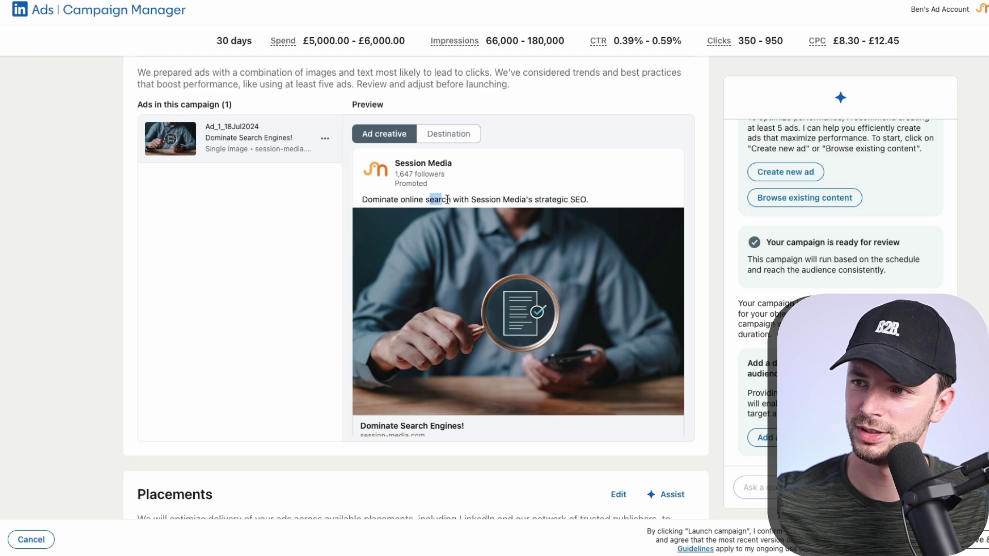
{"action": "left_click", "coordinate": [599, 202]}
{"action": "scroll", "coordinate": [464, 407], "scroll_direction": "down", "scroll_amount": 1}
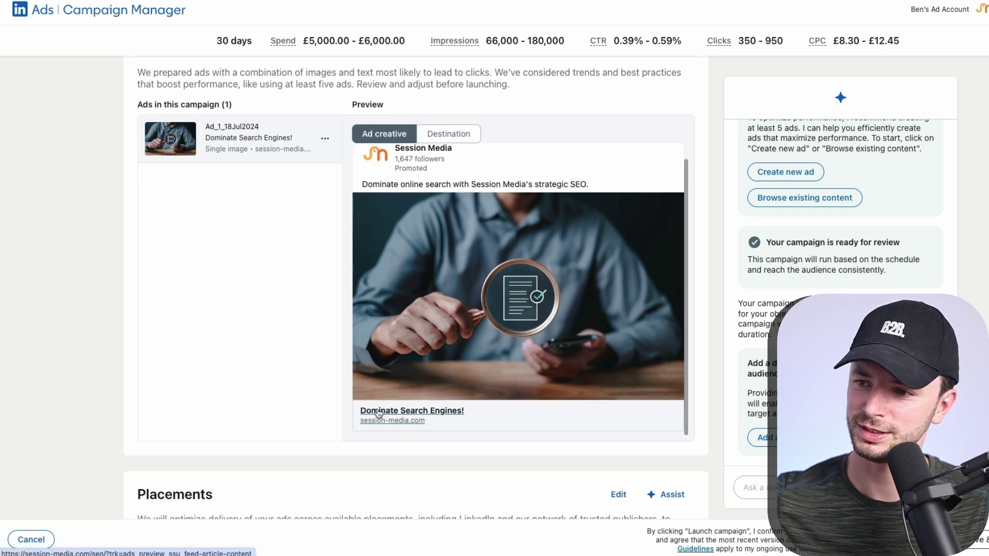
{"action": "scroll", "coordinate": [470, 405], "scroll_direction": "up", "scroll_amount": 1}
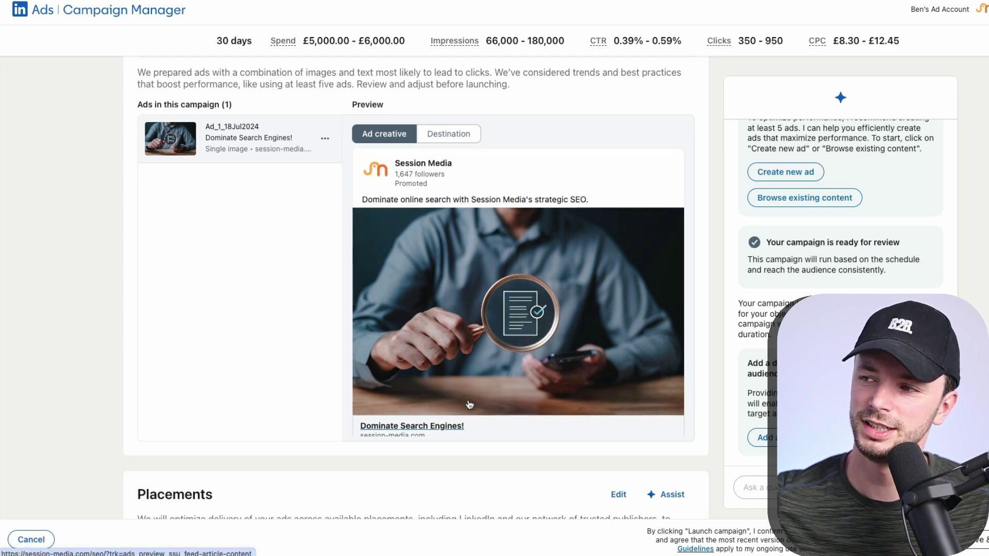
{"action": "scroll", "coordinate": [465, 389], "scroll_direction": "up", "scroll_amount": 1}
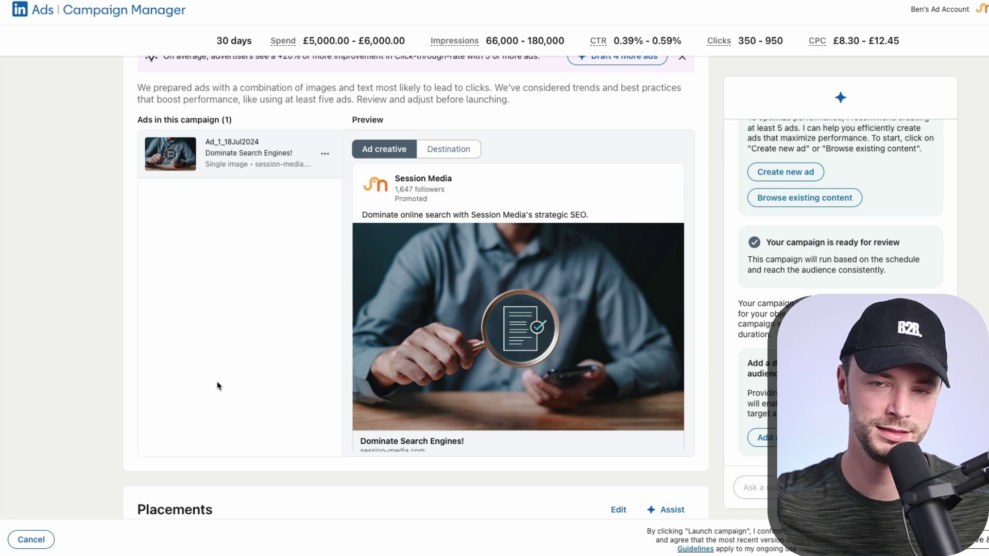
Step: Read the campaign's Placements description about delivery across LinkedIn and its network of trusted publishers
{"action": "scroll", "coordinate": [266, 319], "scroll_direction": "down", "scroll_amount": 3}
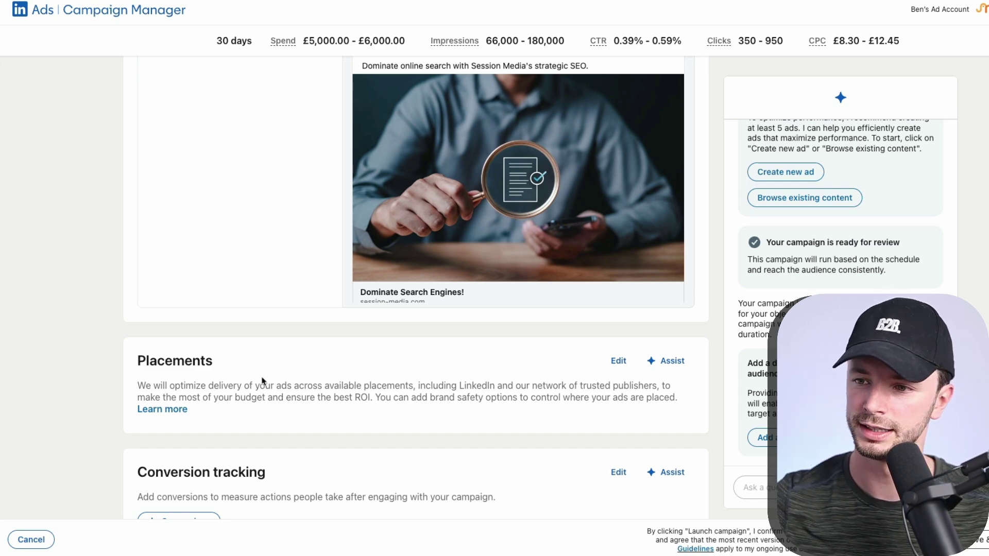
{"action": "scroll", "coordinate": [279, 344], "scroll_direction": "down", "scroll_amount": 4}
{"action": "scroll", "coordinate": [278, 344], "scroll_direction": "up", "scroll_amount": 2}
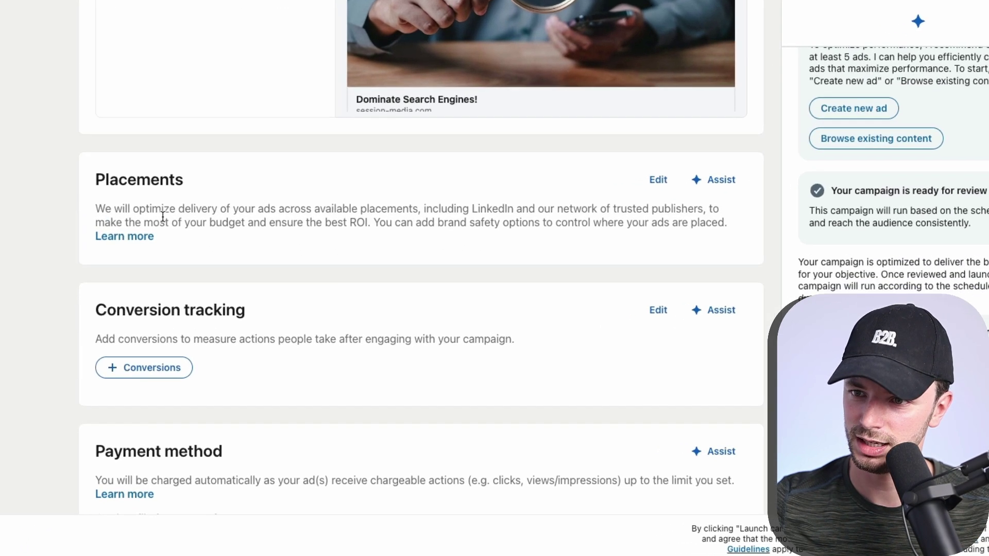
{"action": "left_click_drag", "start_coordinate": [163, 216], "coordinate": [380, 222]}
{"action": "left_click", "coordinate": [427, 223]}
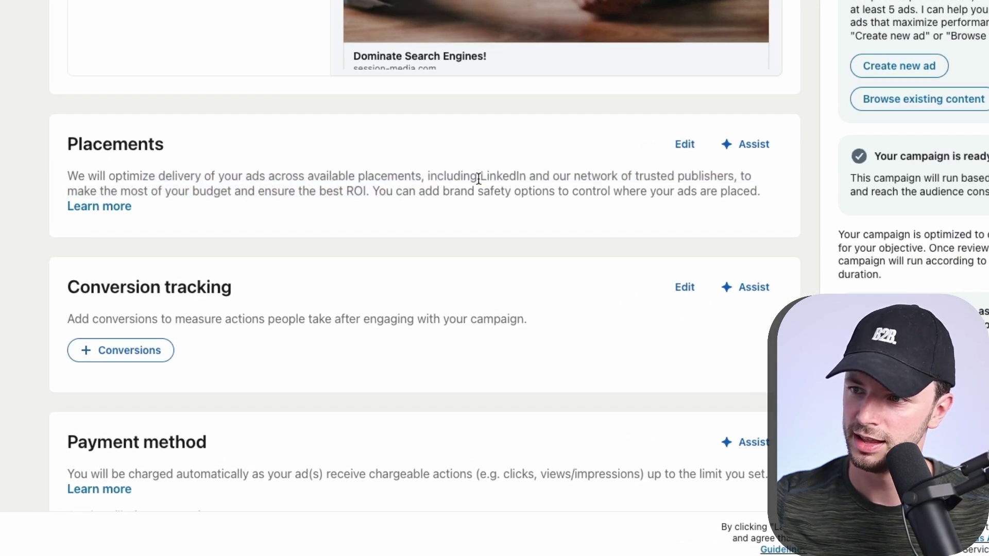
{"action": "left_click_drag", "start_coordinate": [481, 175], "coordinate": [669, 190]}
{"action": "left_click", "coordinate": [669, 189]}
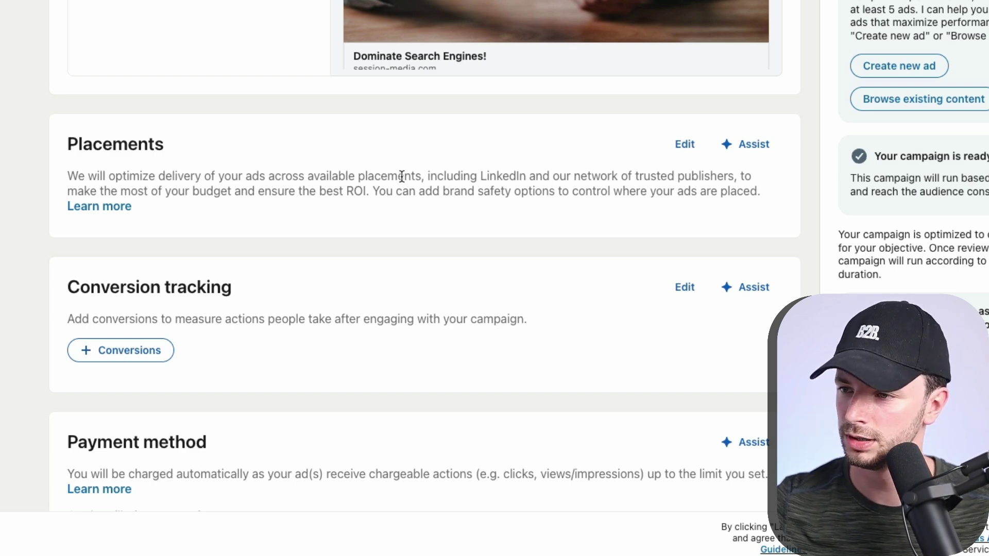
Step: Open the Placements settings for editing and examine the excludable categories of mobile apps and sites, closing the list without excluding any
{"action": "left_click", "coordinate": [685, 146]}
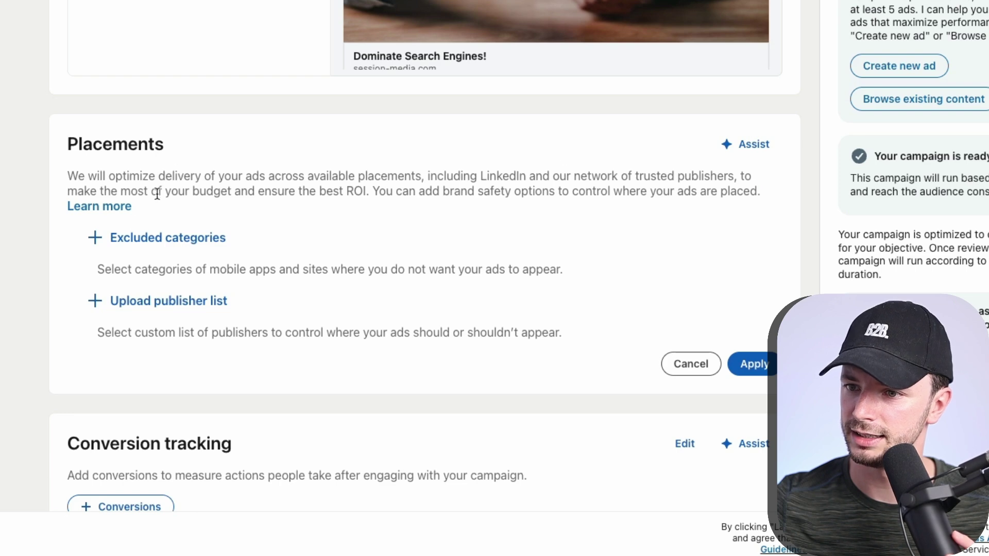
{"action": "left_click", "coordinate": [133, 238]}
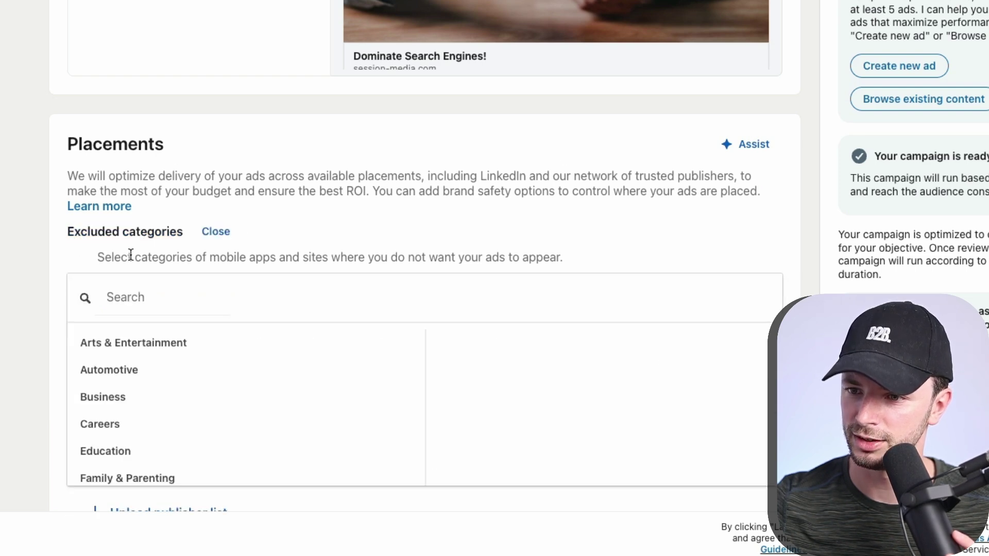
{"action": "left_click", "coordinate": [108, 309]}
{"action": "scroll", "coordinate": [120, 309], "scroll_direction": "down", "scroll_amount": 2}
{"action": "scroll", "coordinate": [105, 334], "scroll_direction": "down", "scroll_amount": 3}
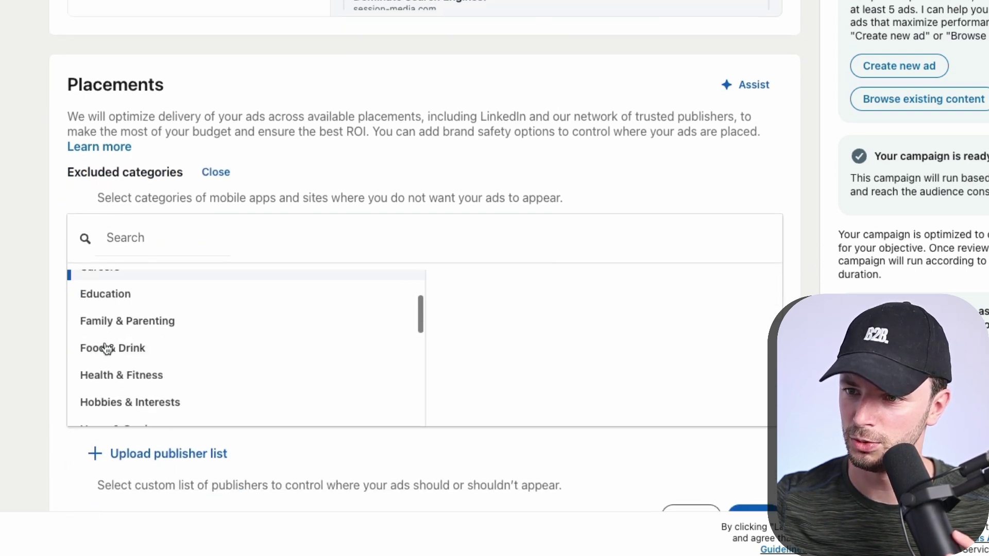
{"action": "scroll", "coordinate": [106, 346], "scroll_direction": "up", "scroll_amount": 3}
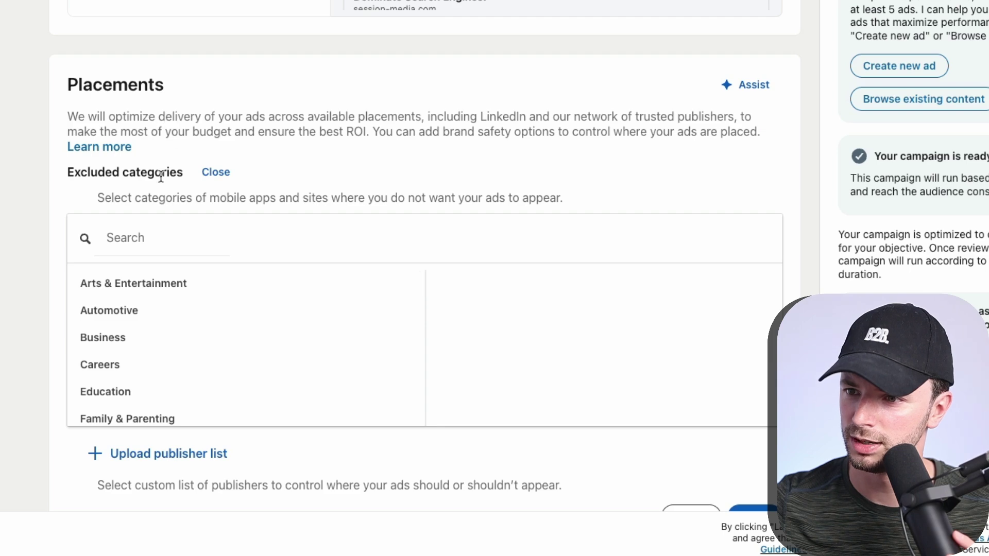
{"action": "left_click_drag", "start_coordinate": [126, 192], "coordinate": [570, 200]}
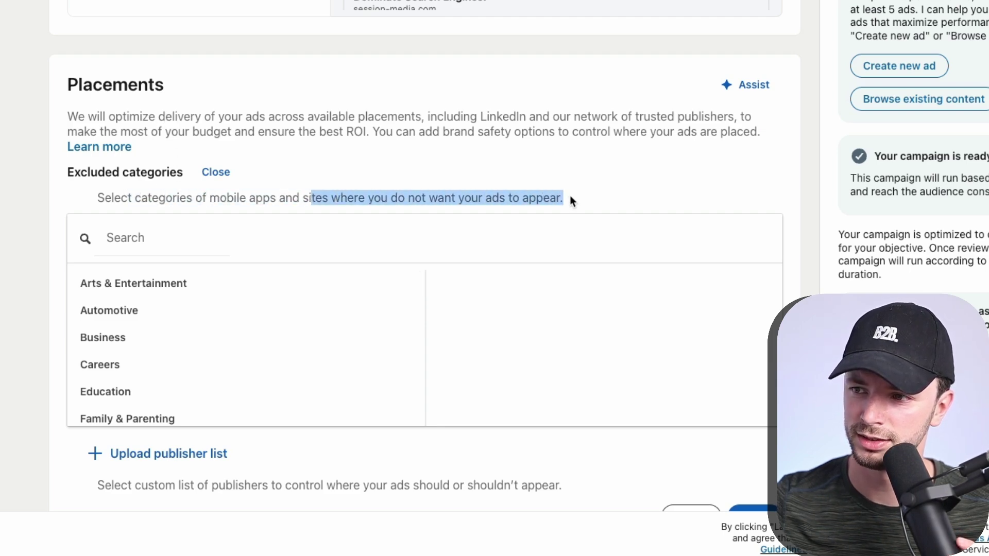
{"action": "left_click", "coordinate": [263, 191]}
{"action": "left_click_drag", "start_coordinate": [213, 191], "coordinate": [278, 196]}
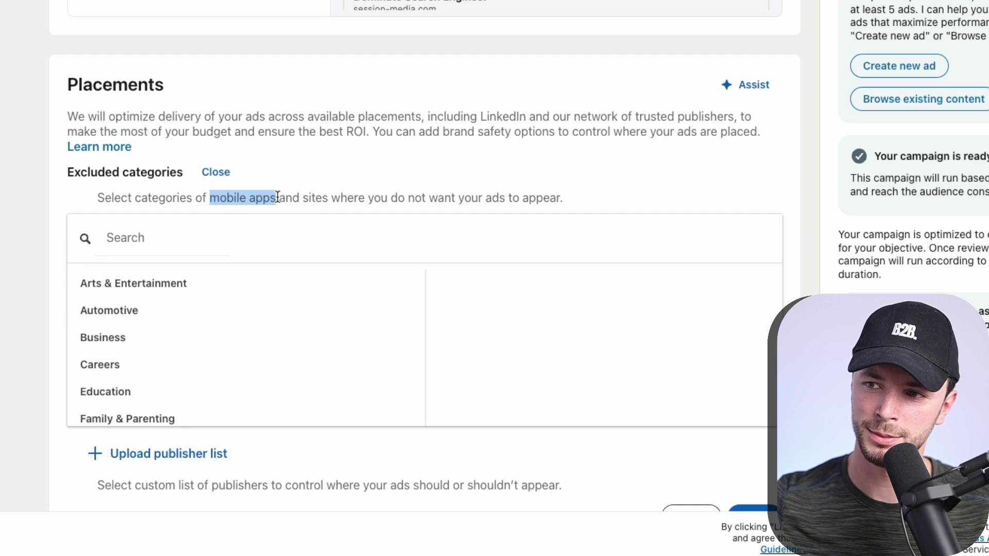
{"action": "left_click", "coordinate": [278, 196]}
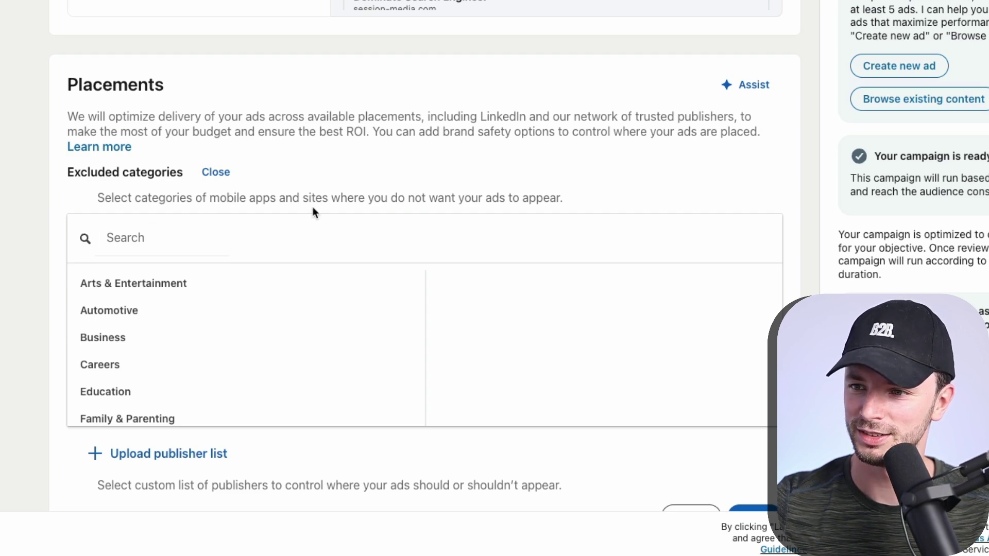
{"action": "left_click", "coordinate": [226, 178]}
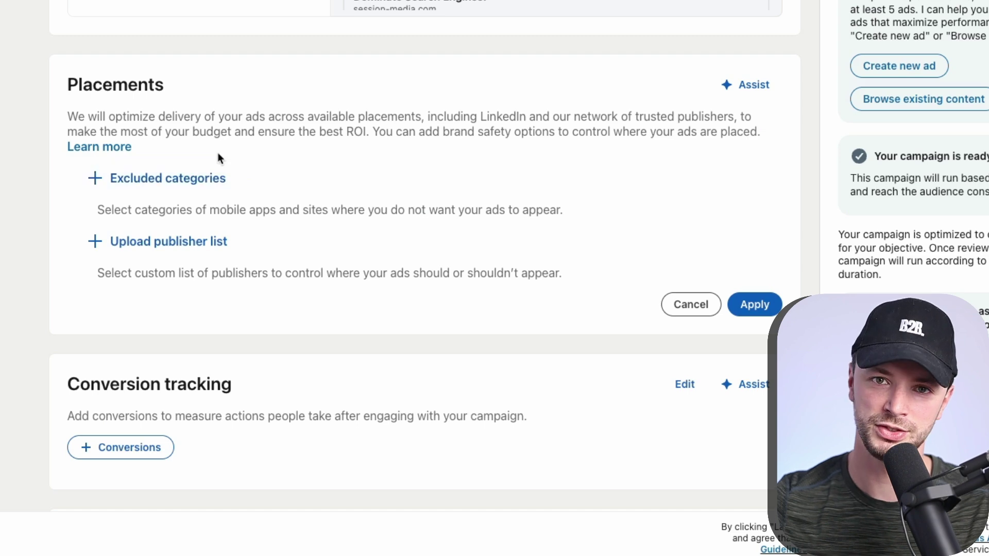
Step: Examine the publisher list upload options, including the block and allow list types and sample template, and close the dialog without uploading
{"action": "left_click", "coordinate": [144, 241]}
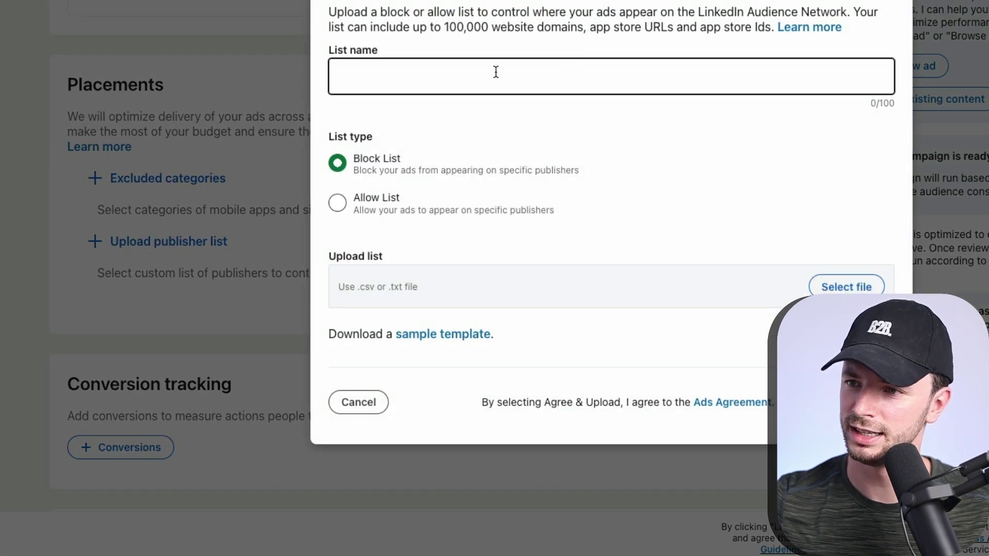
{"action": "left_click_drag", "start_coordinate": [355, 335], "coordinate": [494, 335]}
{"action": "left_click", "coordinate": [393, 330]}
{"action": "left_click", "coordinate": [378, 327]}
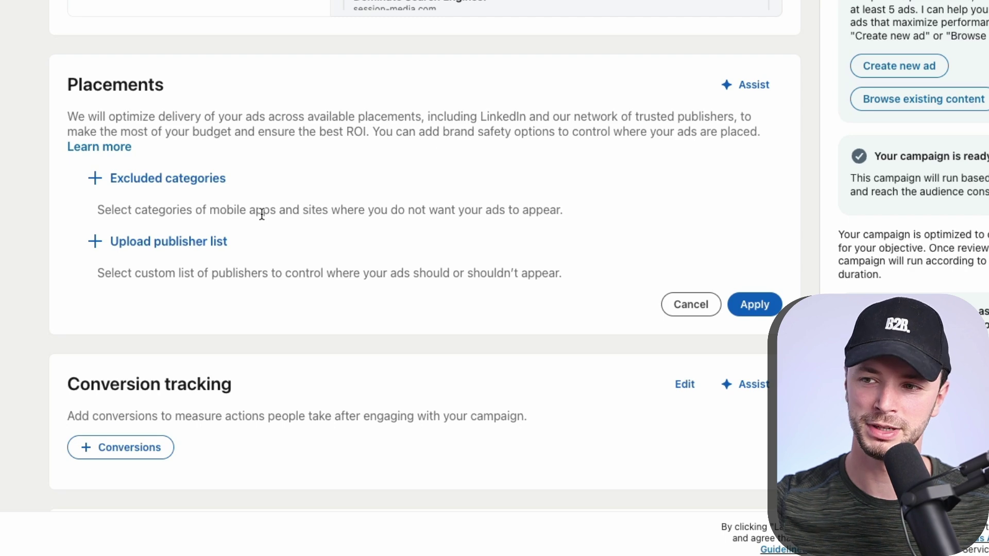
Step: Review the Conversion tracking section and the remaining campaign settings without launching the campaign
{"action": "scroll", "coordinate": [368, 302], "scroll_direction": "up", "scroll_amount": 1}
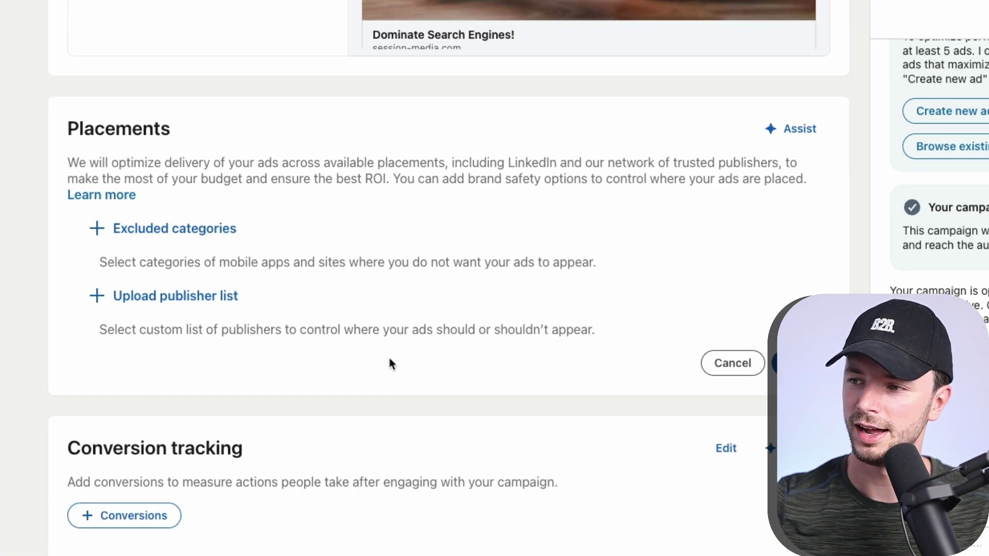
{"action": "scroll", "coordinate": [139, 463], "scroll_direction": "down", "scroll_amount": 1}
{"action": "left_click_drag", "start_coordinate": [86, 398], "coordinate": [591, 432]}
{"action": "left_click", "coordinate": [717, 455]}
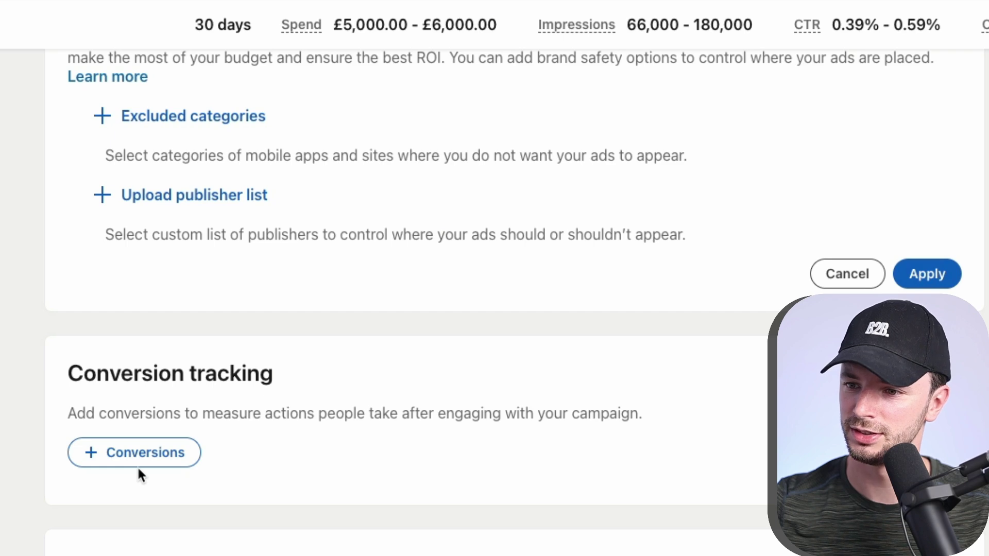
{"action": "scroll", "coordinate": [197, 438], "scroll_direction": "up", "scroll_amount": 2}
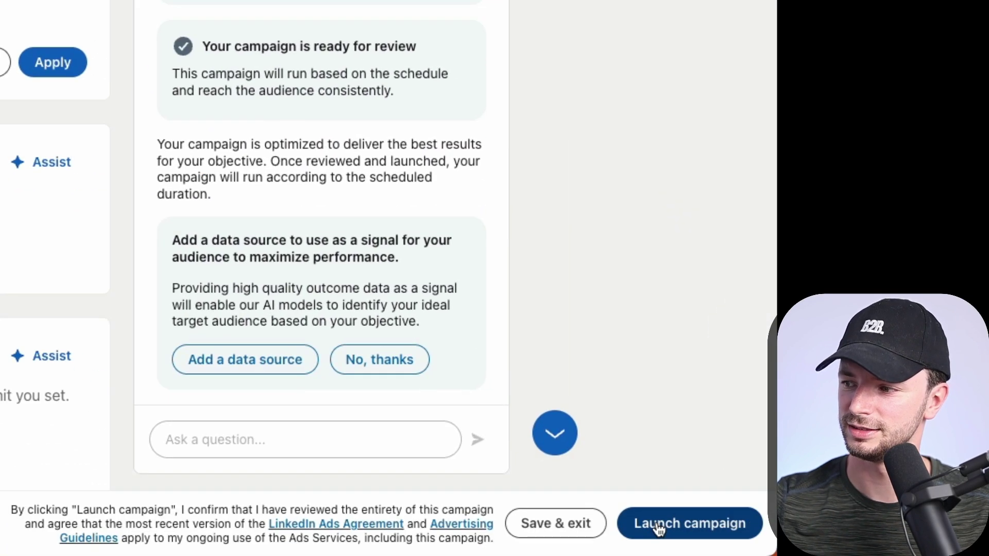
{"action": "scroll", "coordinate": [55, 258], "scroll_direction": "up", "scroll_amount": 5}
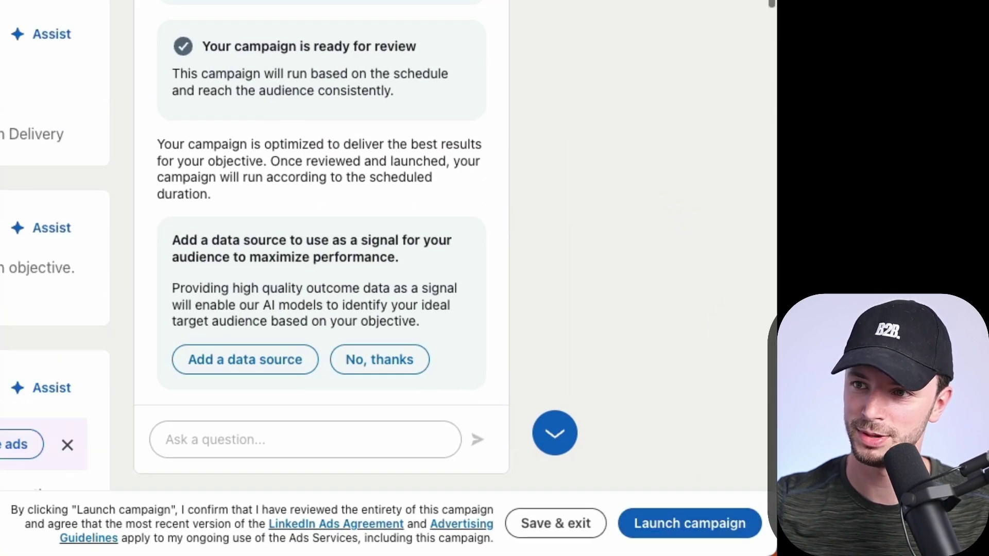
{"action": "scroll", "coordinate": [322, 206], "scroll_direction": "up", "scroll_amount": 3}
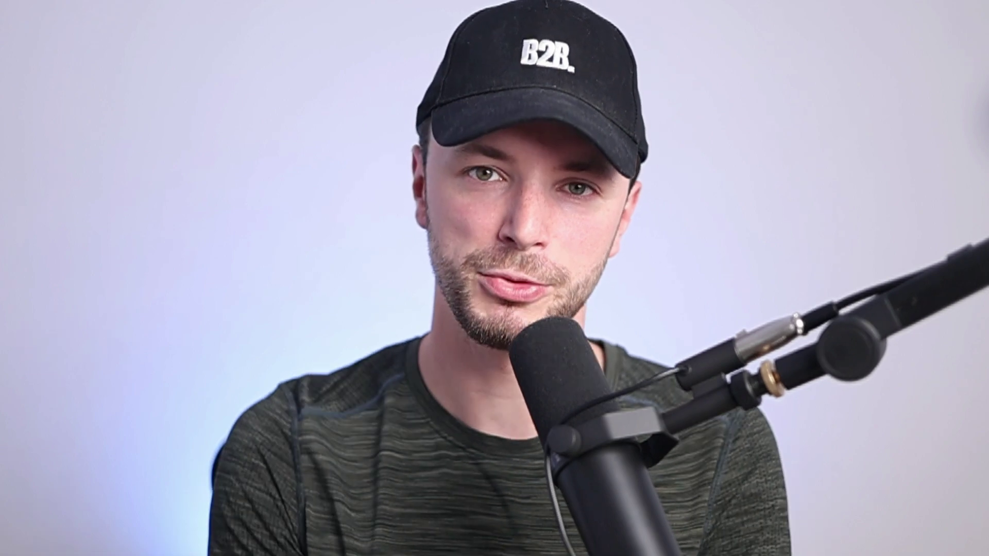